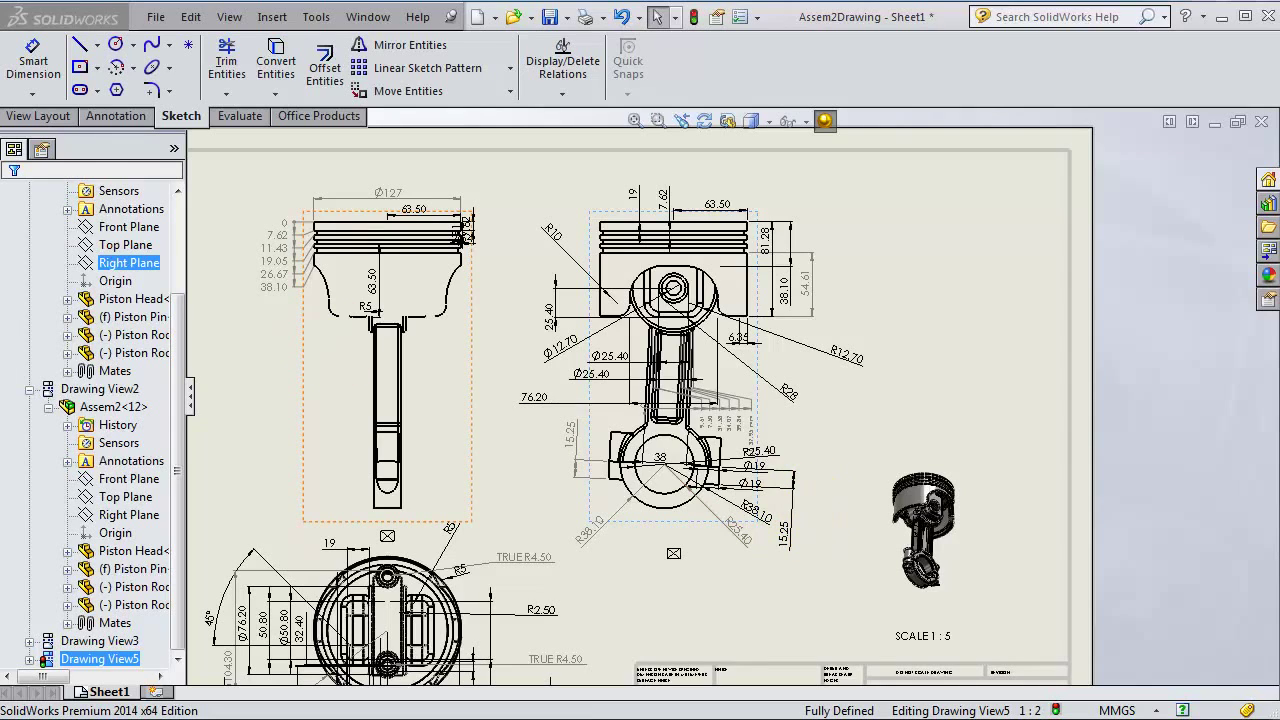
Move the 6.35 mm dimension lower, beneath the piston skirt, with its text outside the extension lines.
click(125, 120)
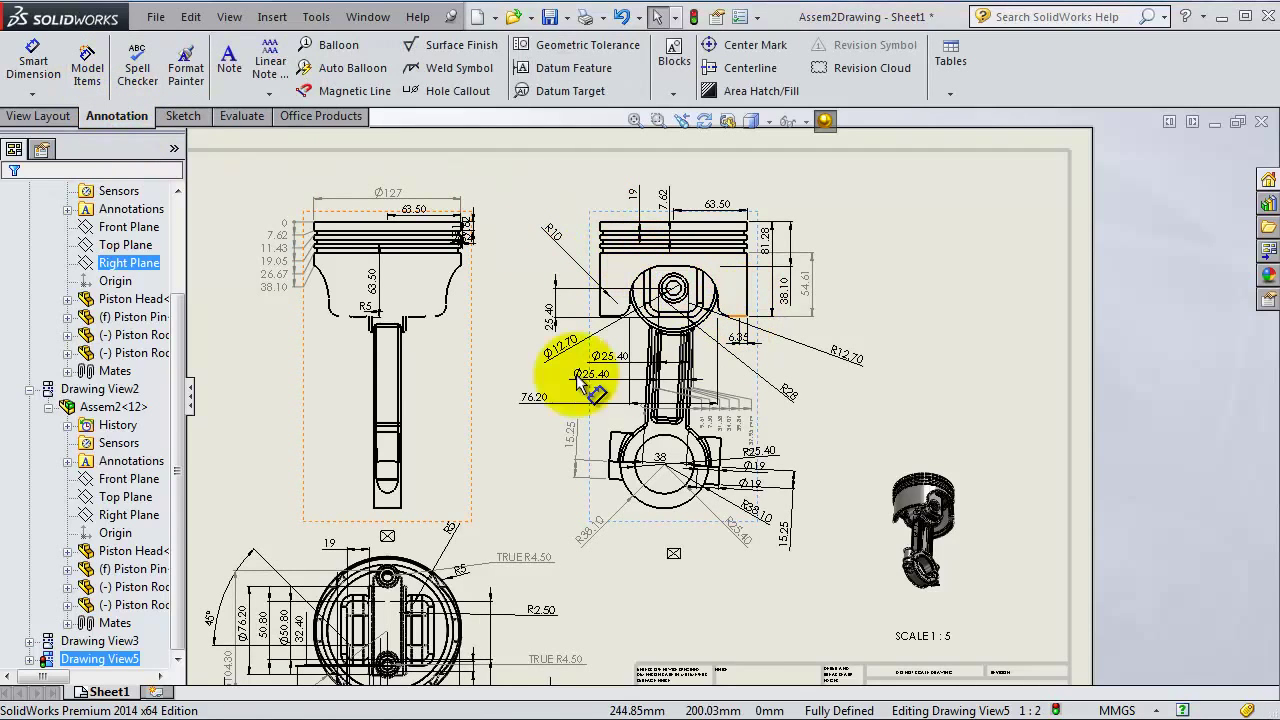
scroll(790, 432, down, 2)
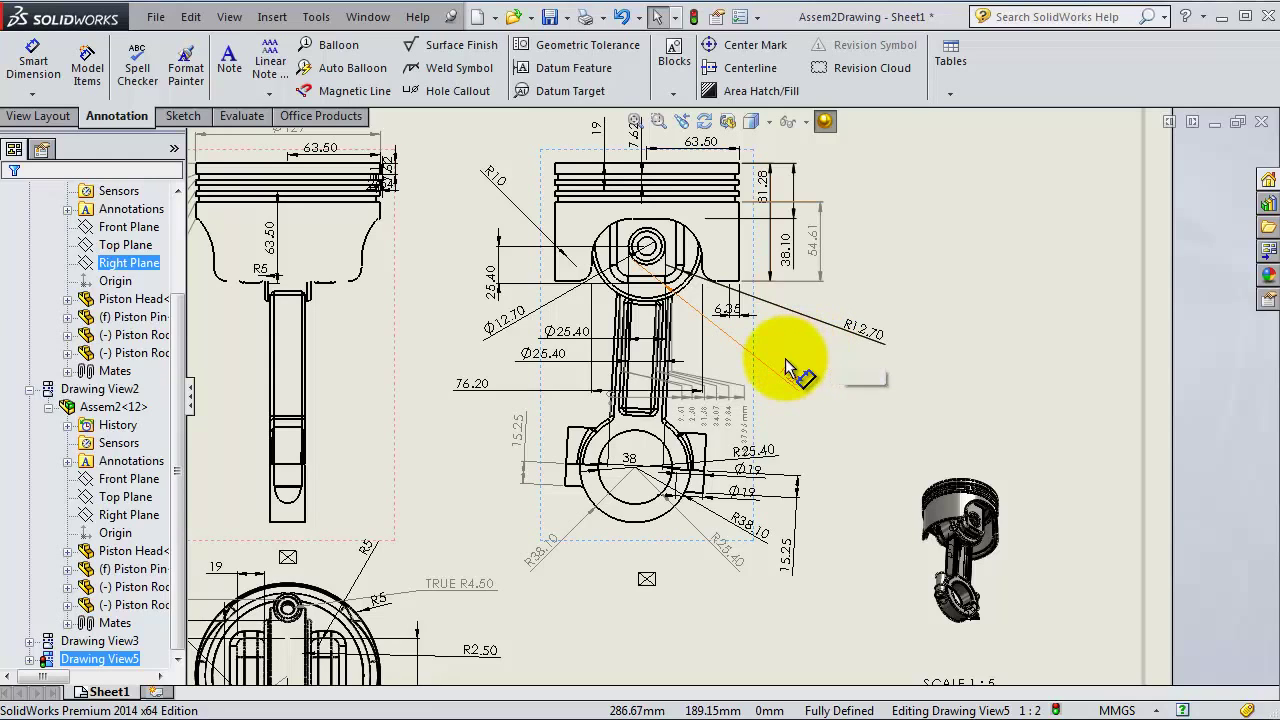
click(722, 308)
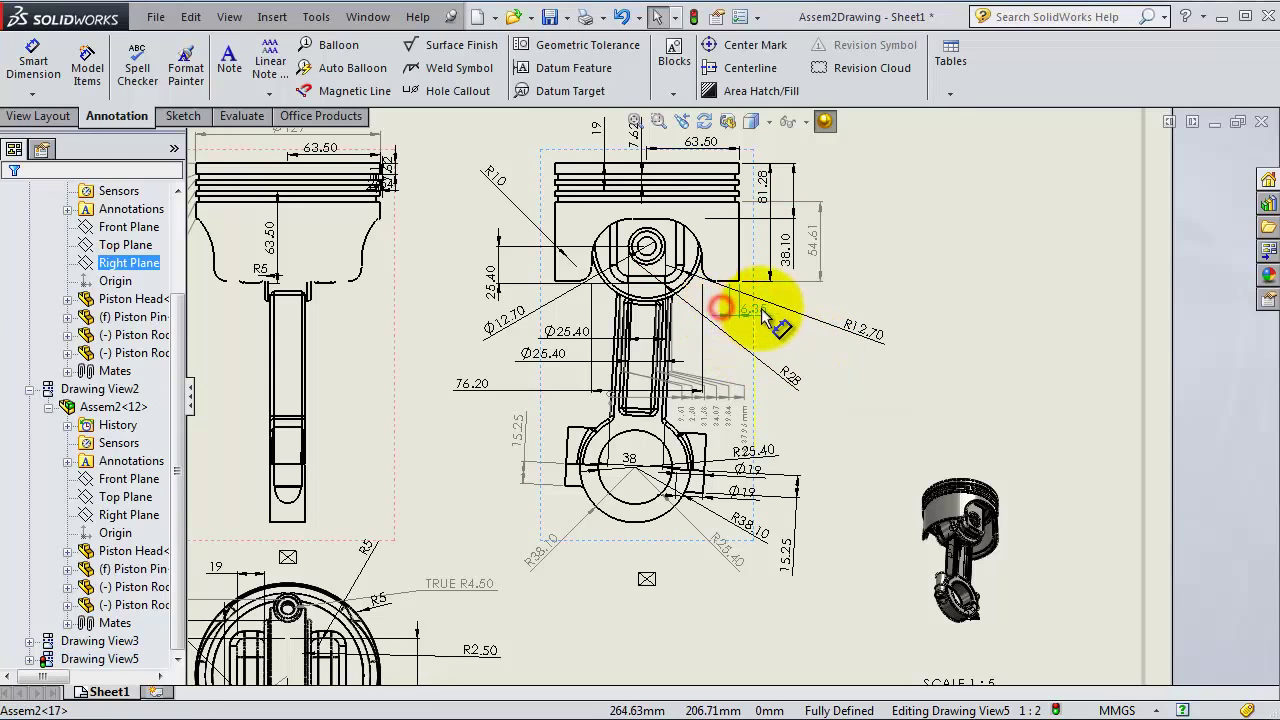
mouse_move(763, 315)
mouse_down()
mouse_move(770, 306)
mouse_move(783, 328)
mouse_up()
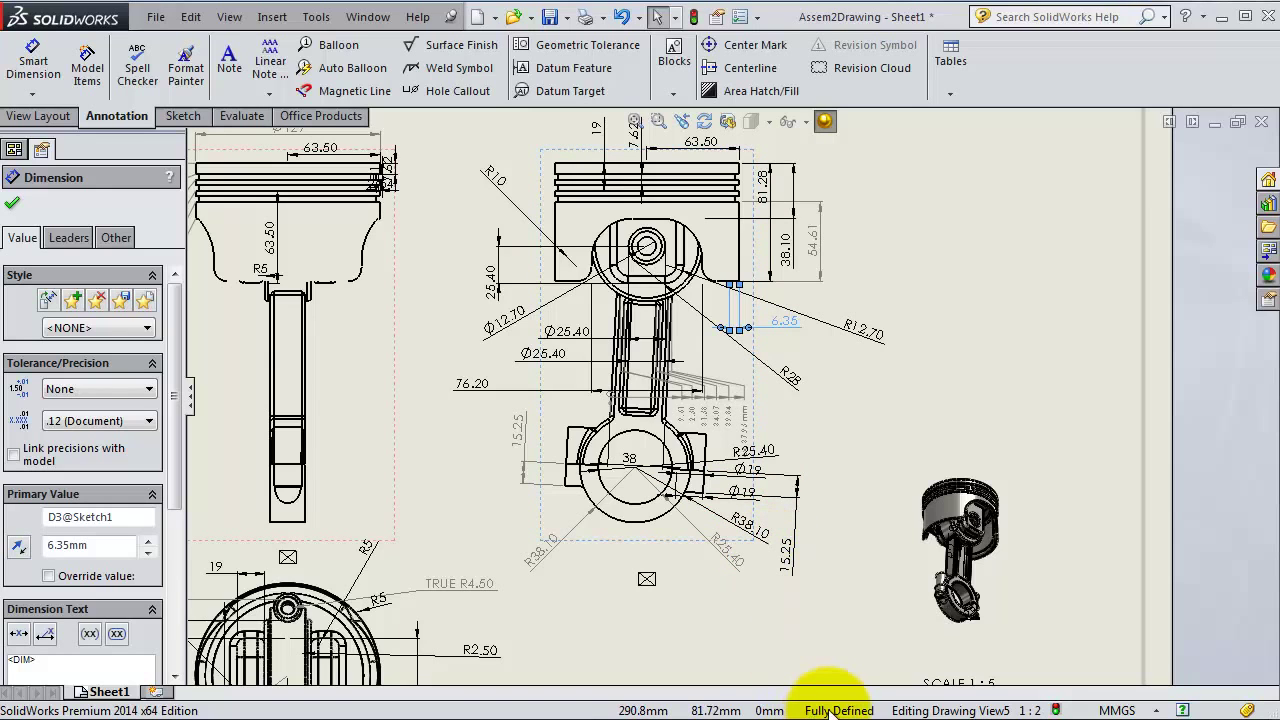
key(f)
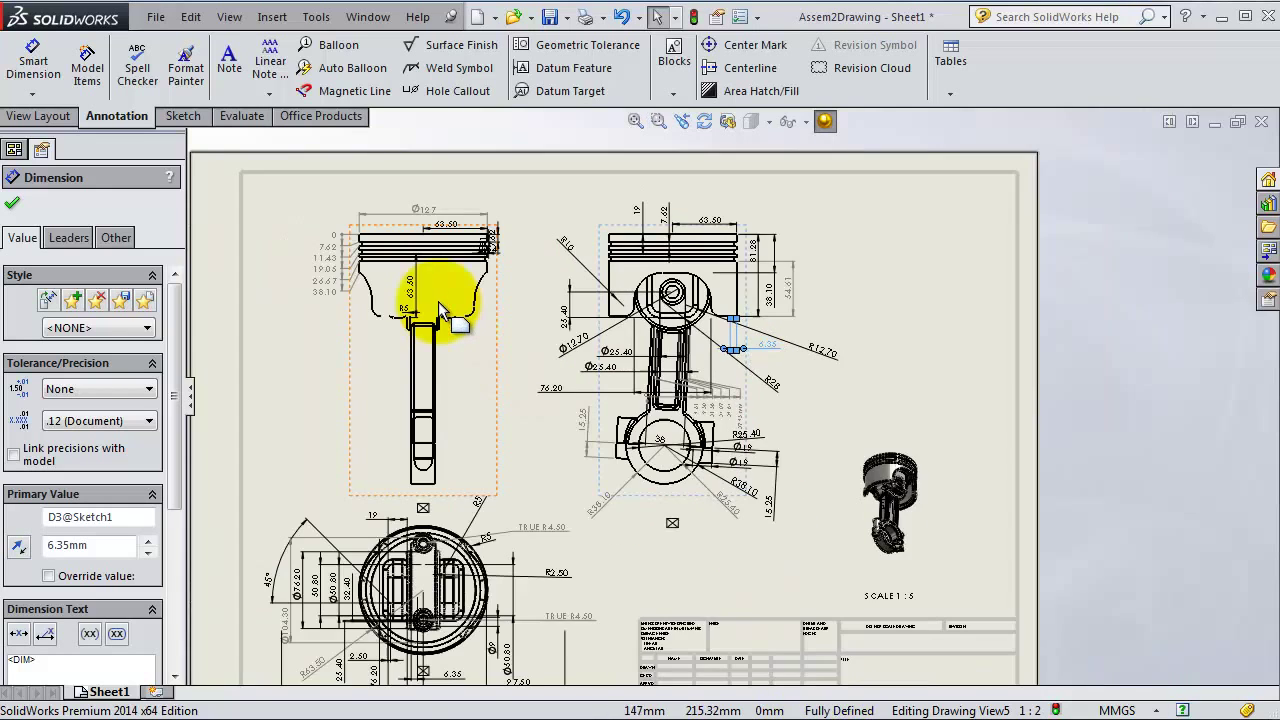
scroll(437, 310, up, 1)
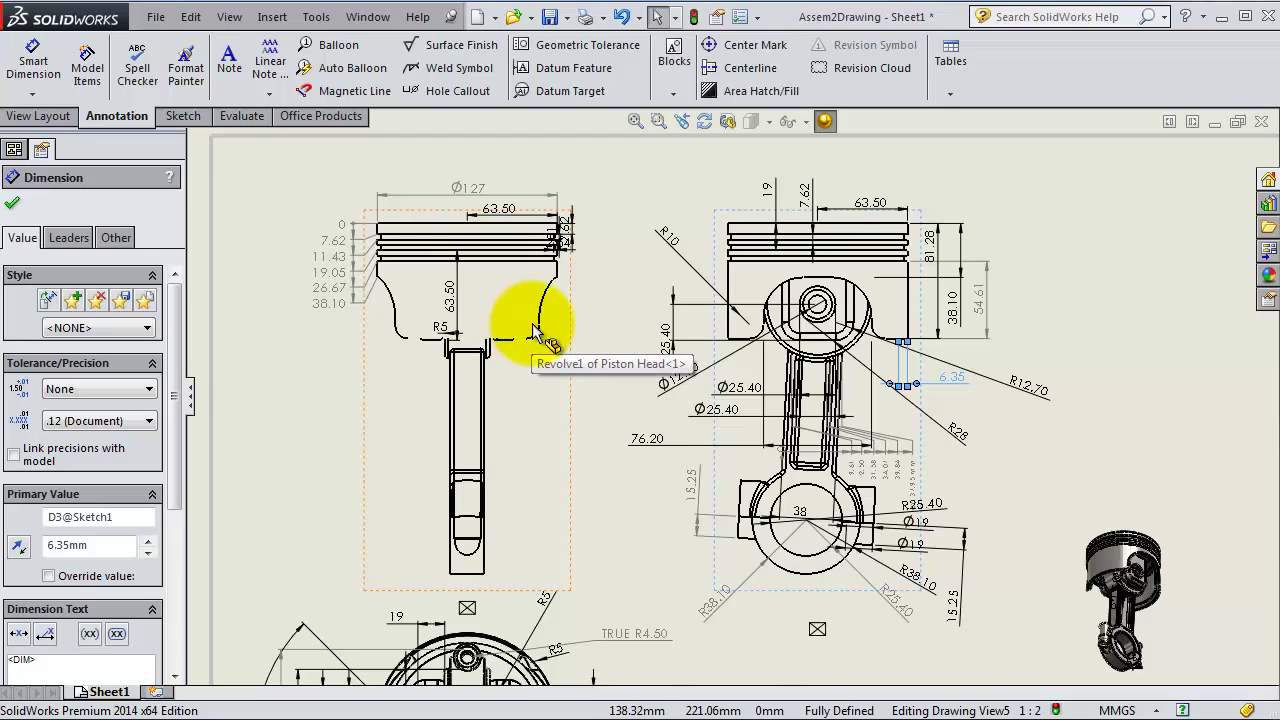
scroll(537, 332, up, 1)
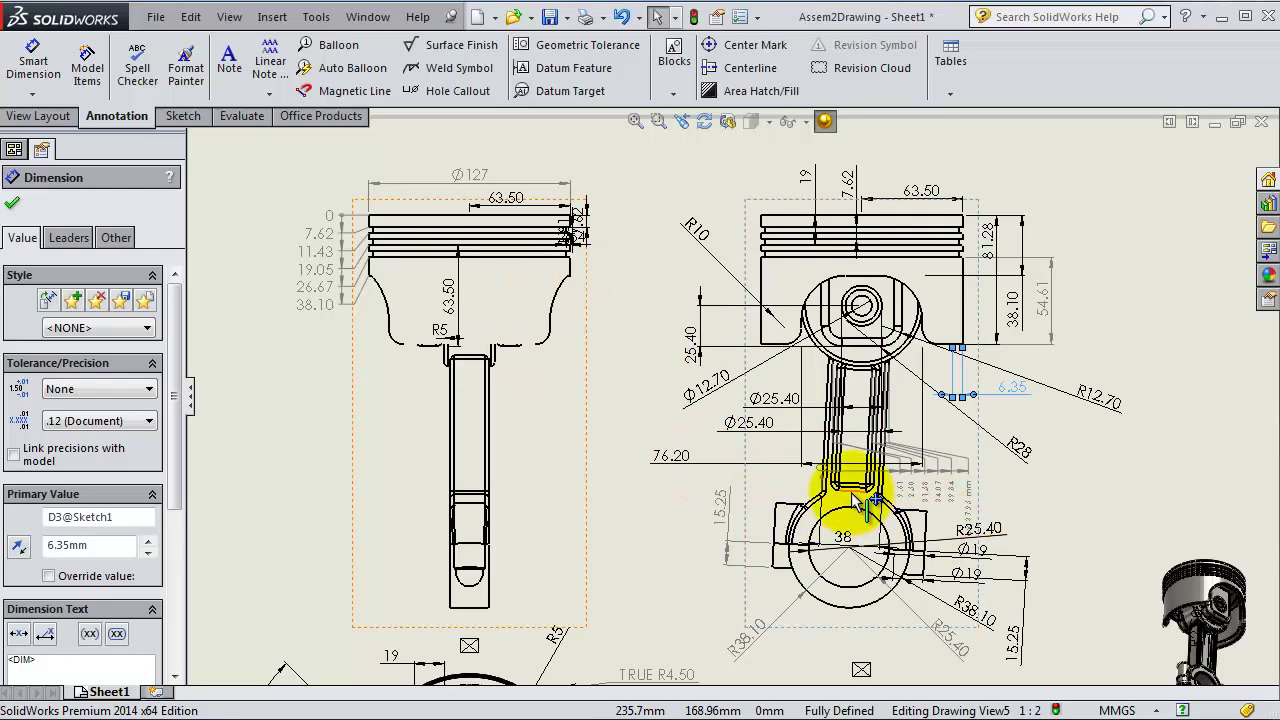
click(12, 203)
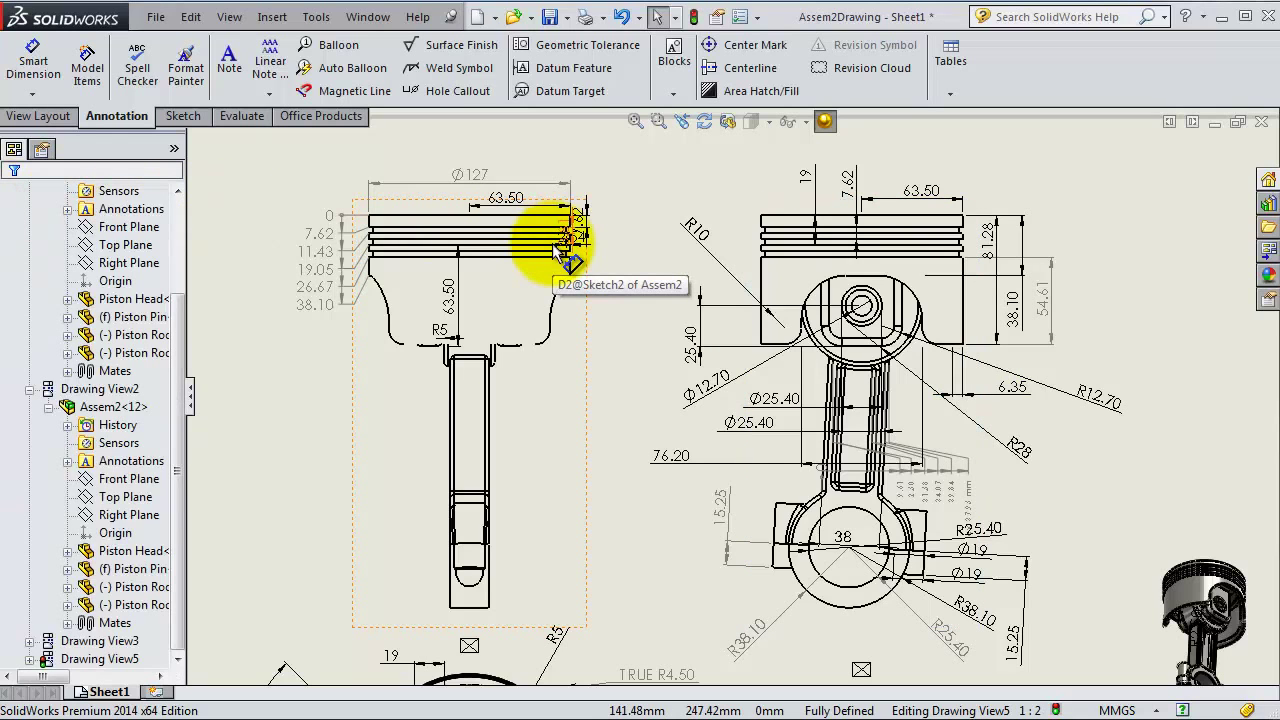
Examine the title block at the foot of the drawing sheet.
scroll(1020, 390, up, 5)
scroll(905, 515, down, 2)
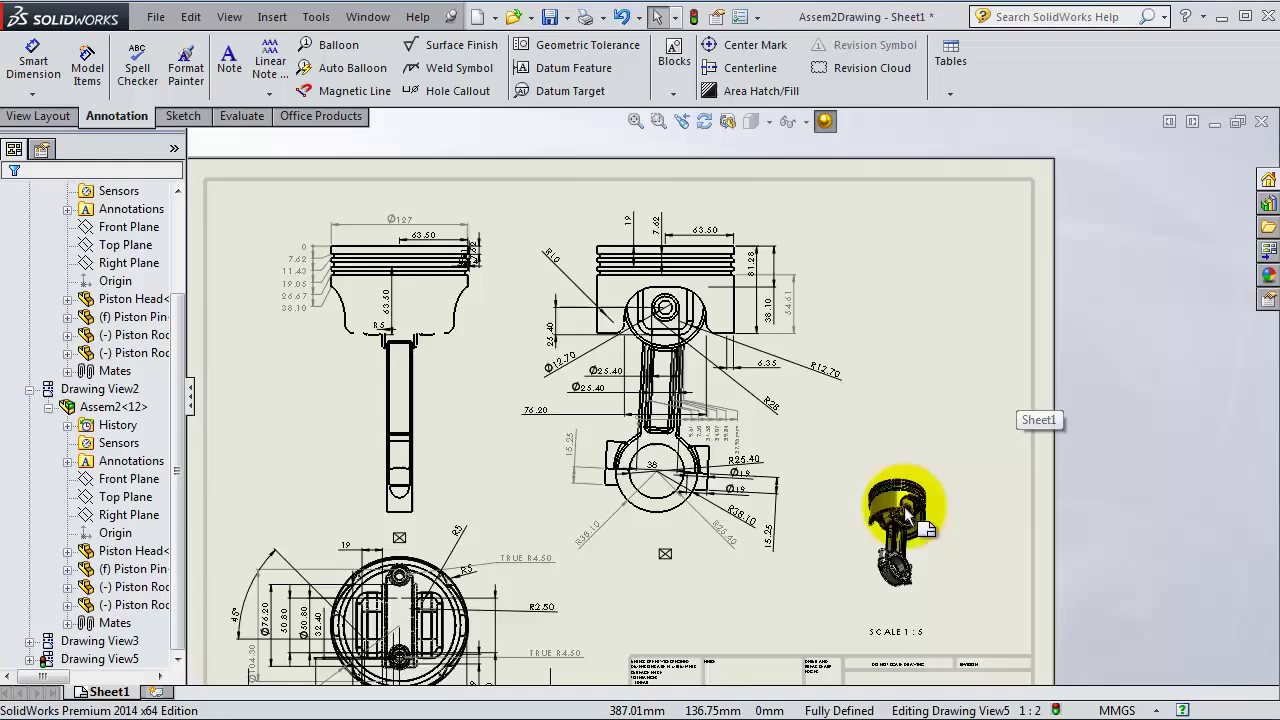
scroll(670, 605, down, 4)
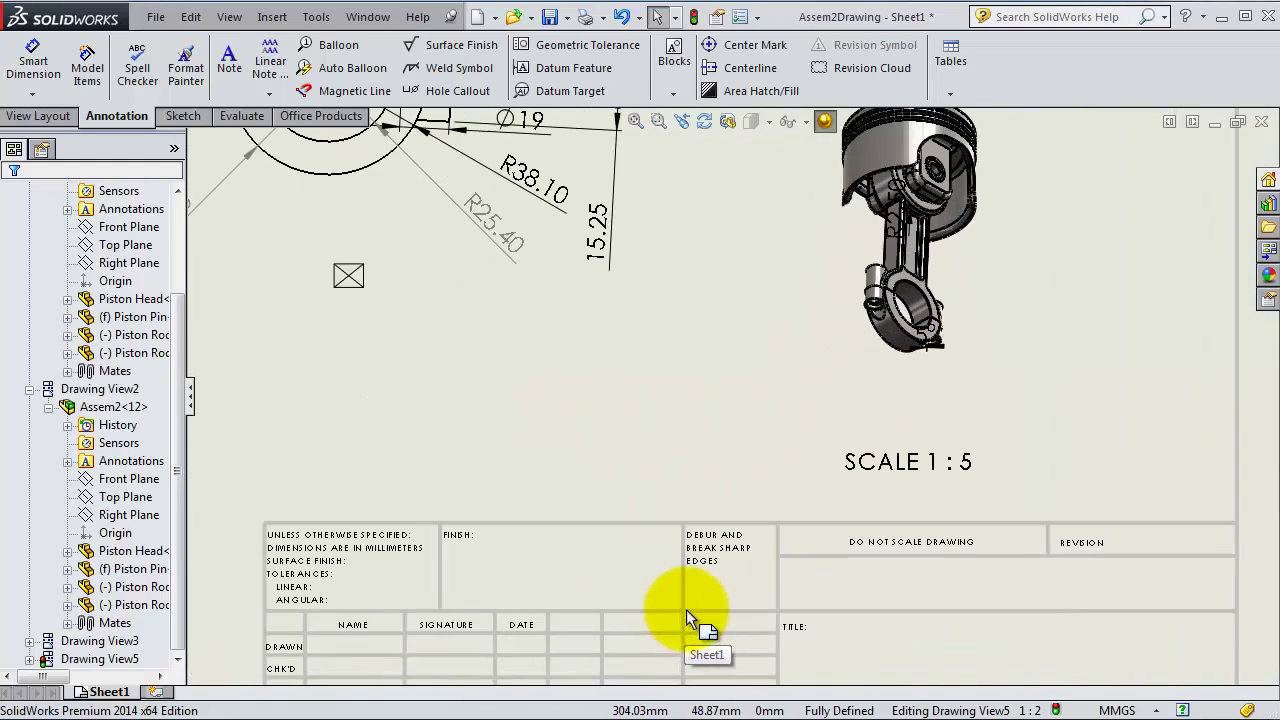
scroll(640, 580, down, 1)
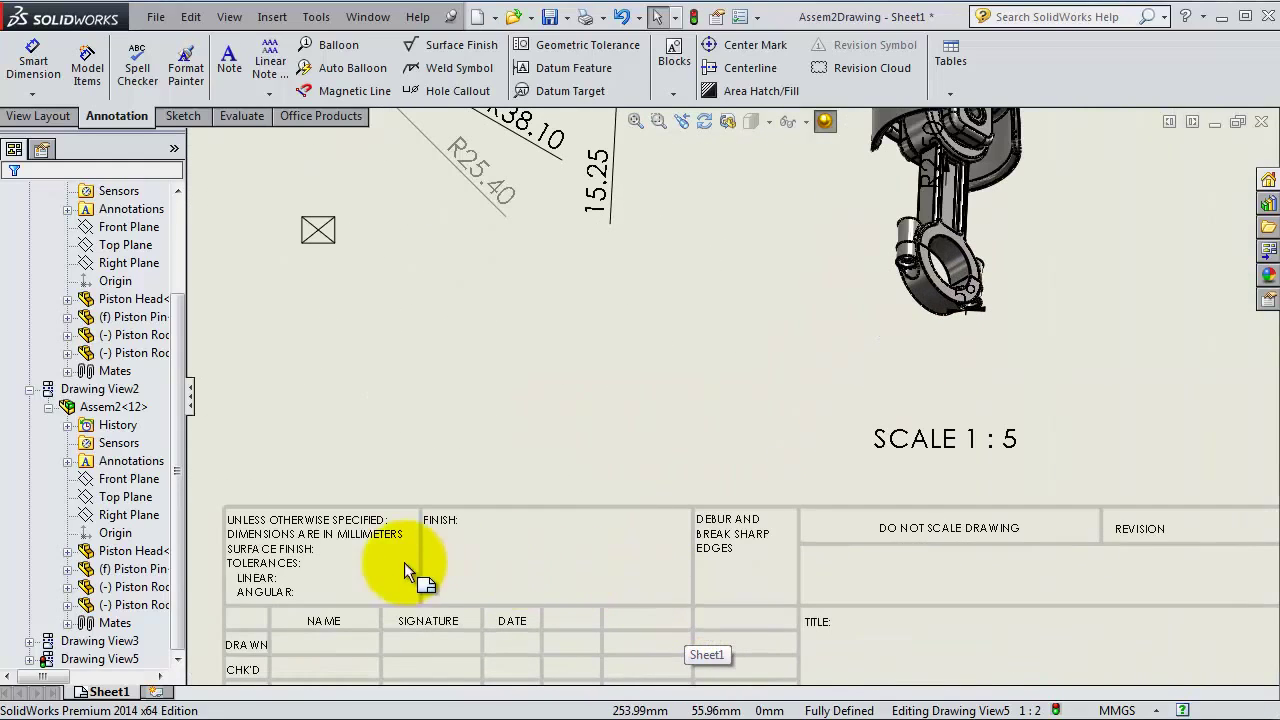
scroll(530, 585, down, 1)
scroll(641, 595, up, 2)
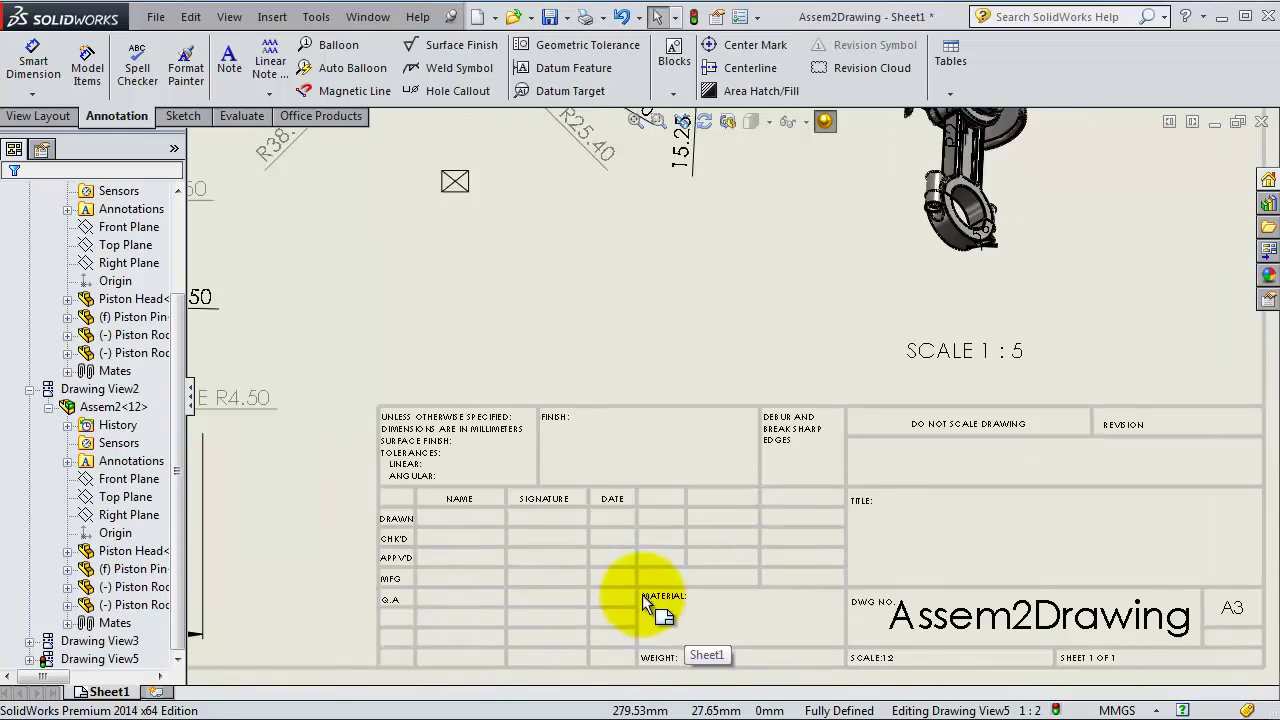
scroll(760, 570, down, 1)
scroll(883, 543, up, 1)
scroll(899, 466, down, 1)
scroll(899, 466, up, 1)
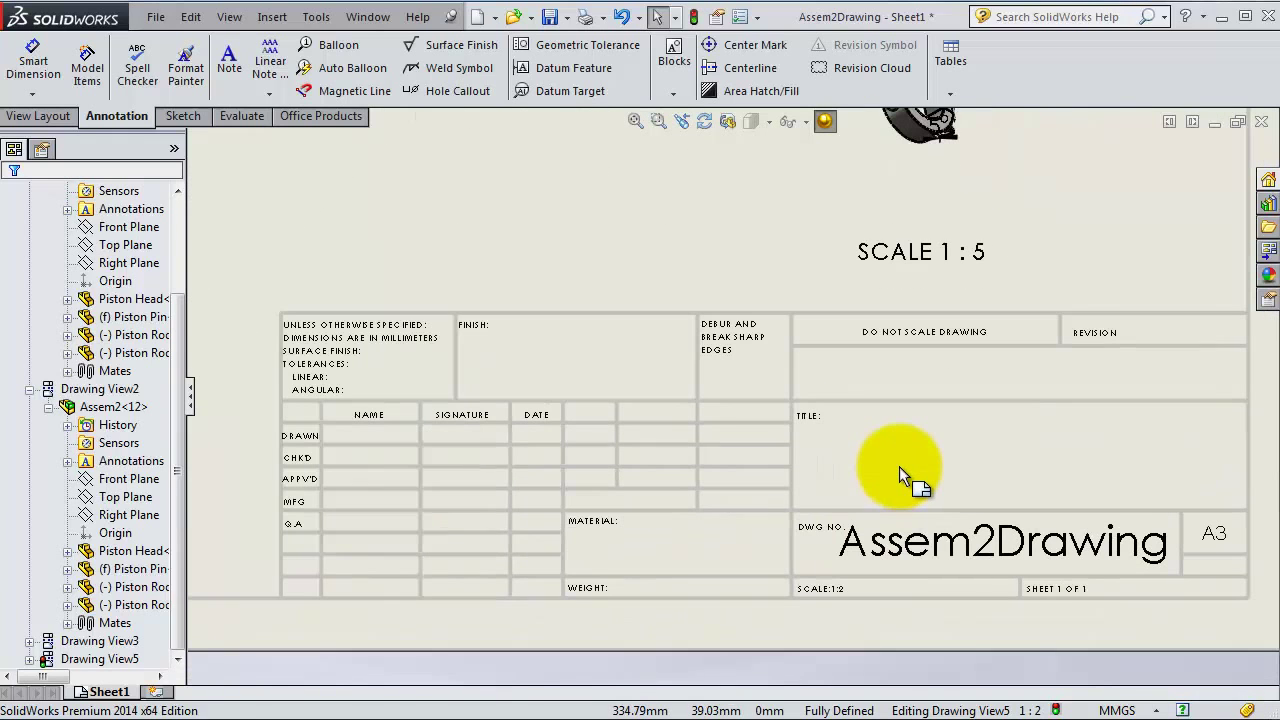
Open the sheet format for editing so the title block entries can be changed.
click(844, 418)
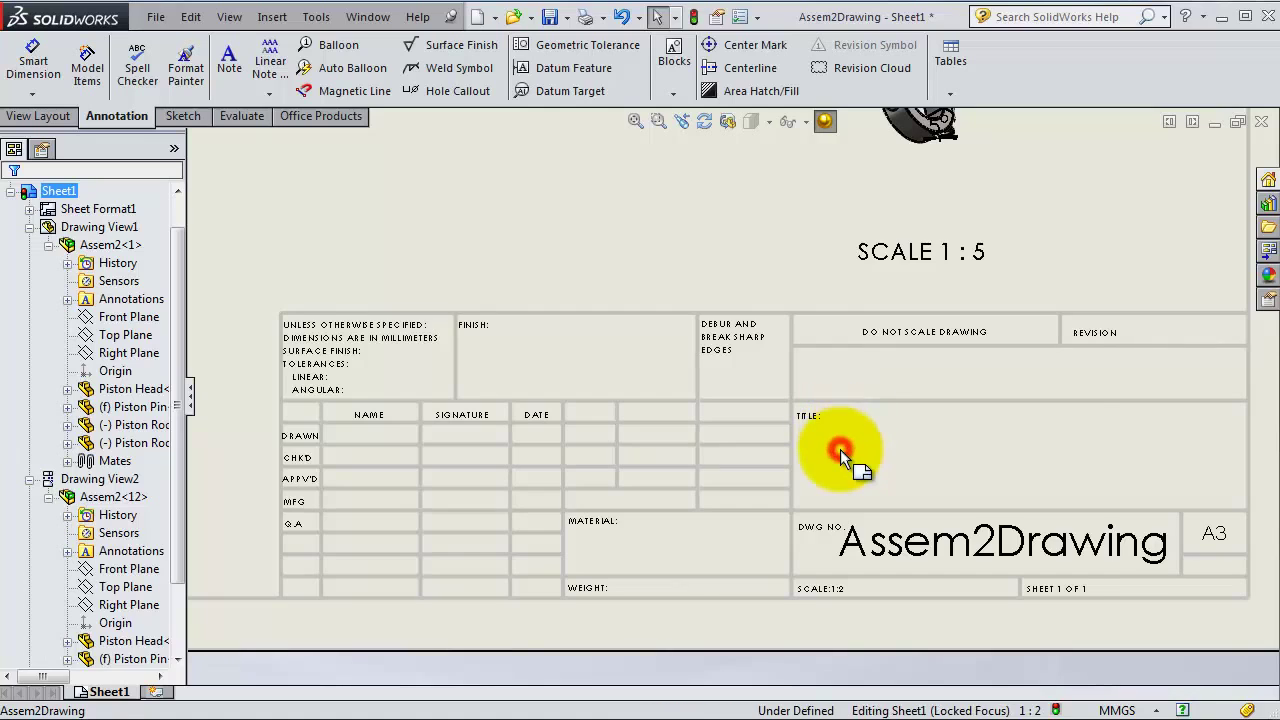
right_click(841, 445)
click(834, 447)
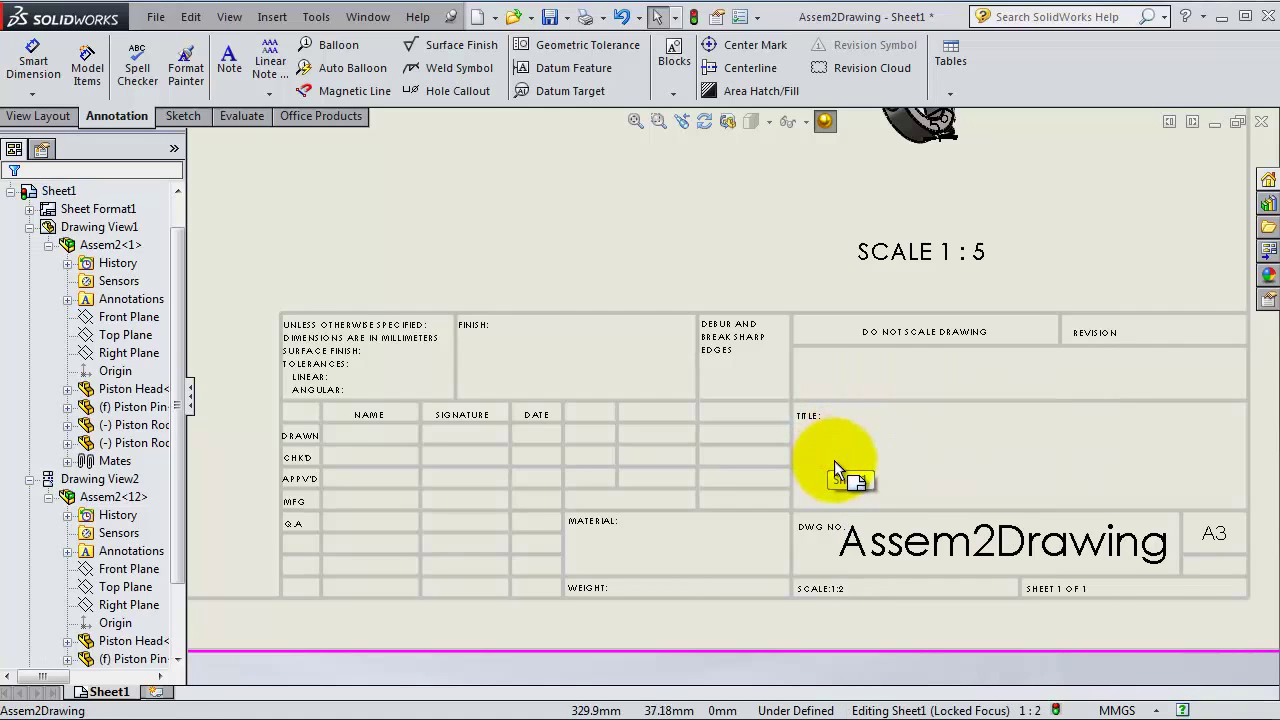
click(848, 441)
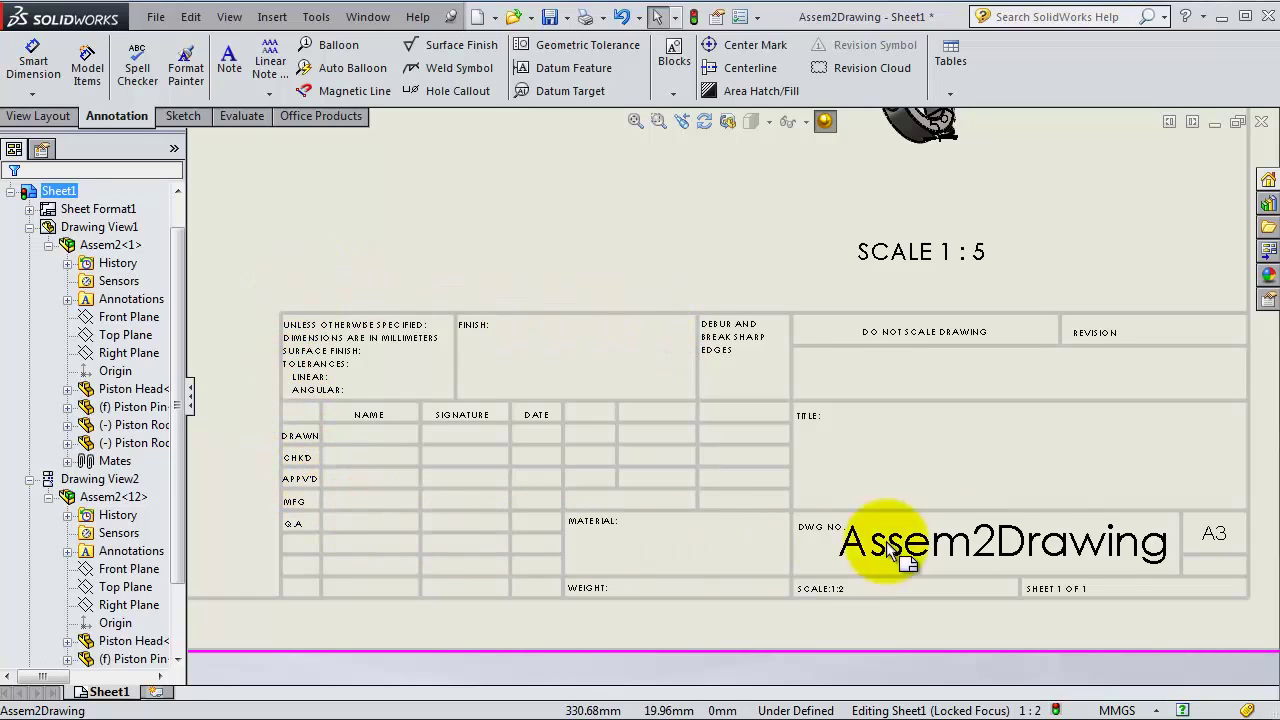
click(1024, 497)
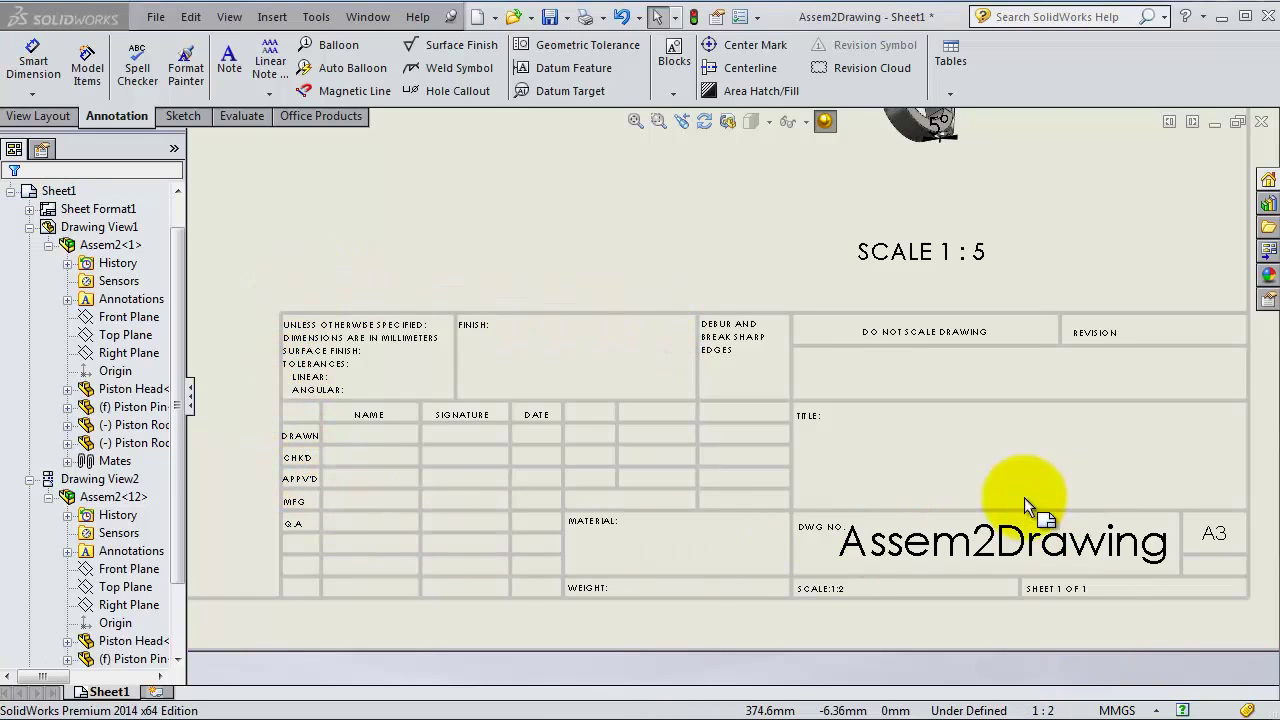
right_click(1006, 458)
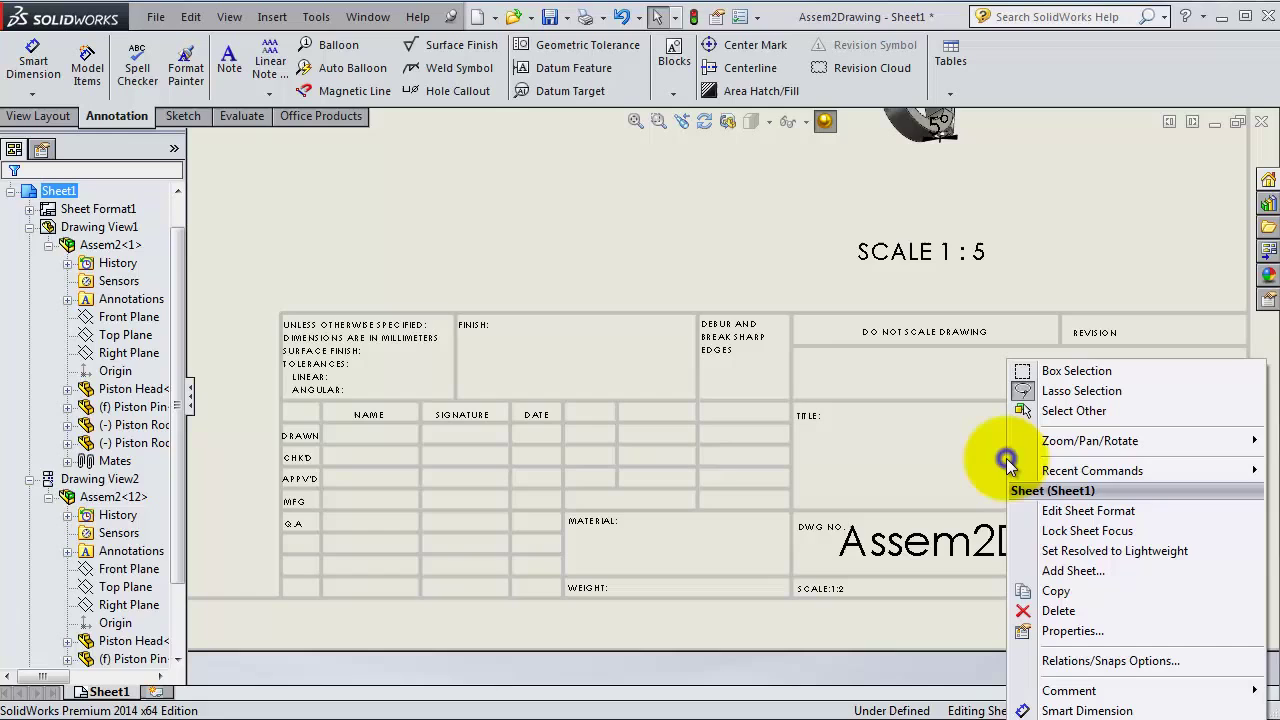
click(1043, 516)
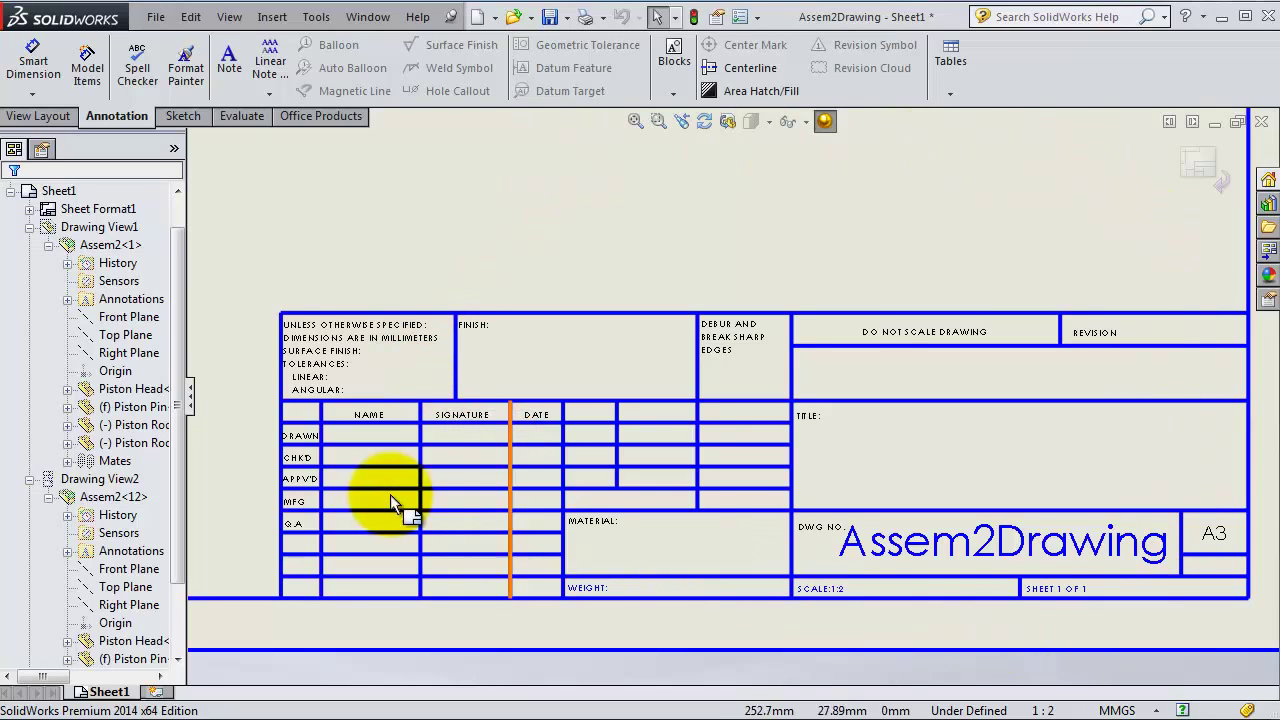
Replace the drawing name in the DWG NO. cell with "Piston Drawing", keeping its font size.
double_click(963, 547)
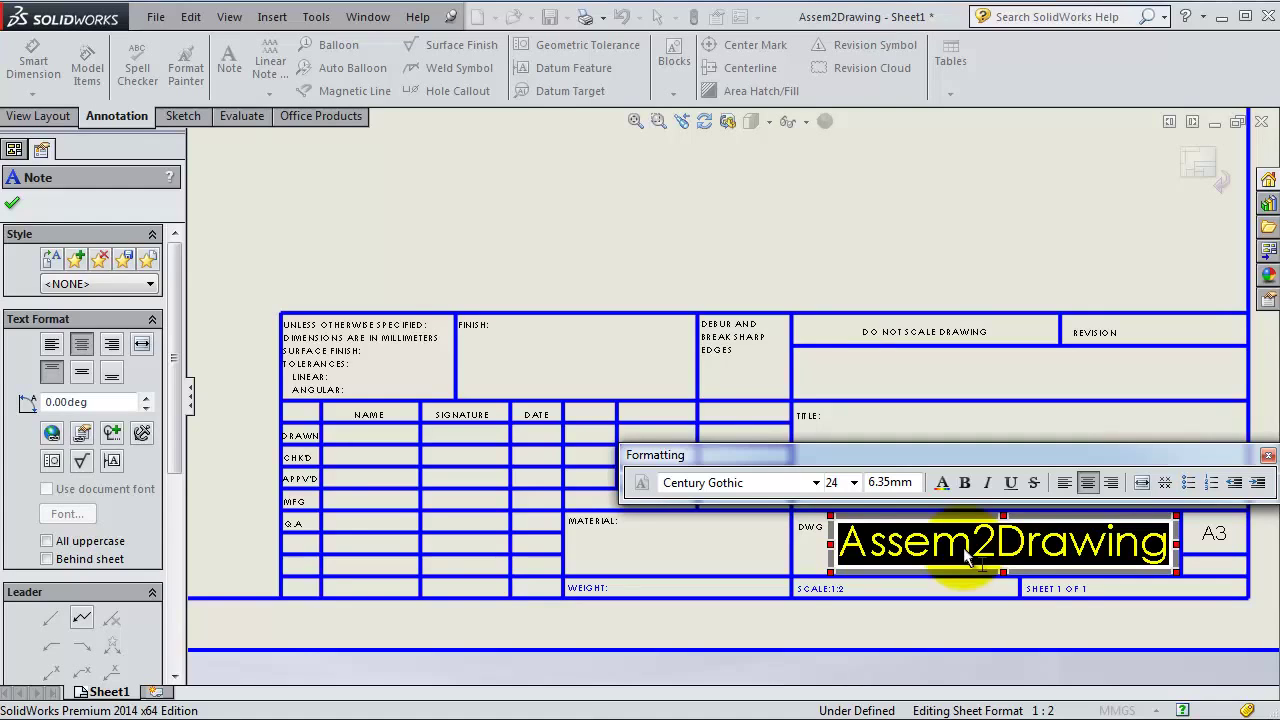
text(Pos)
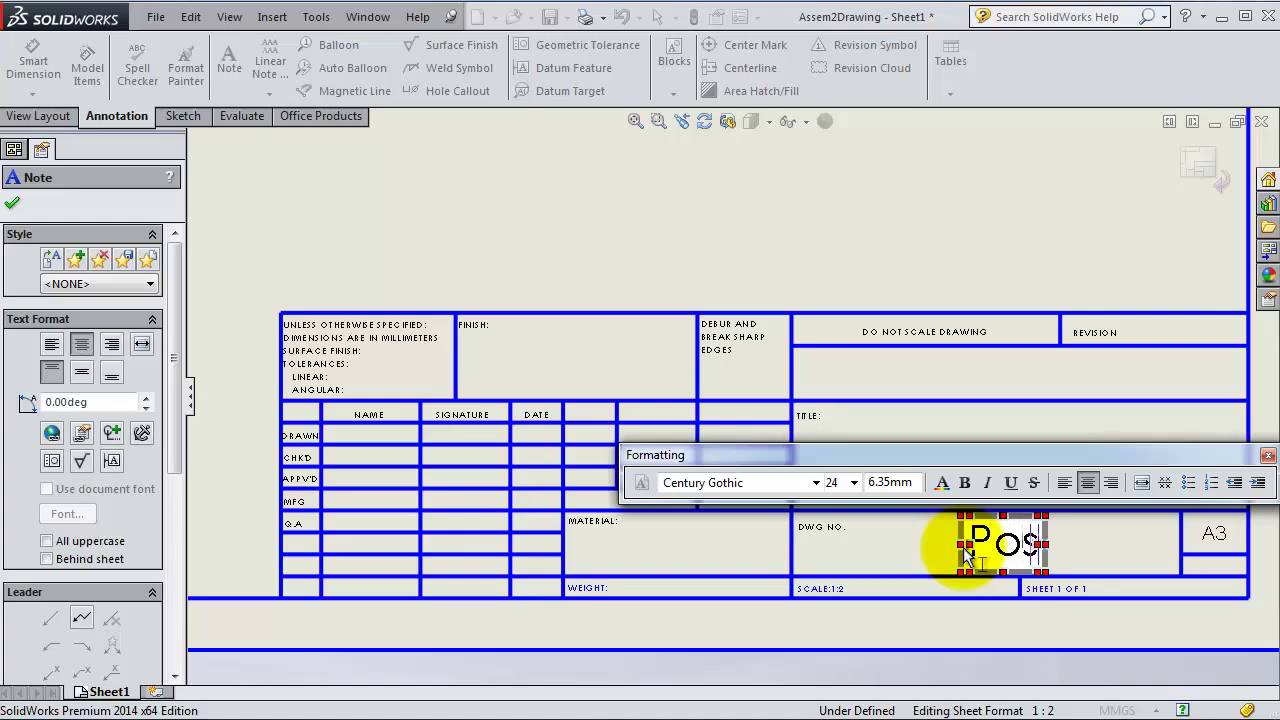
key(BackSpace)
key(BackSpace)
text(ist)
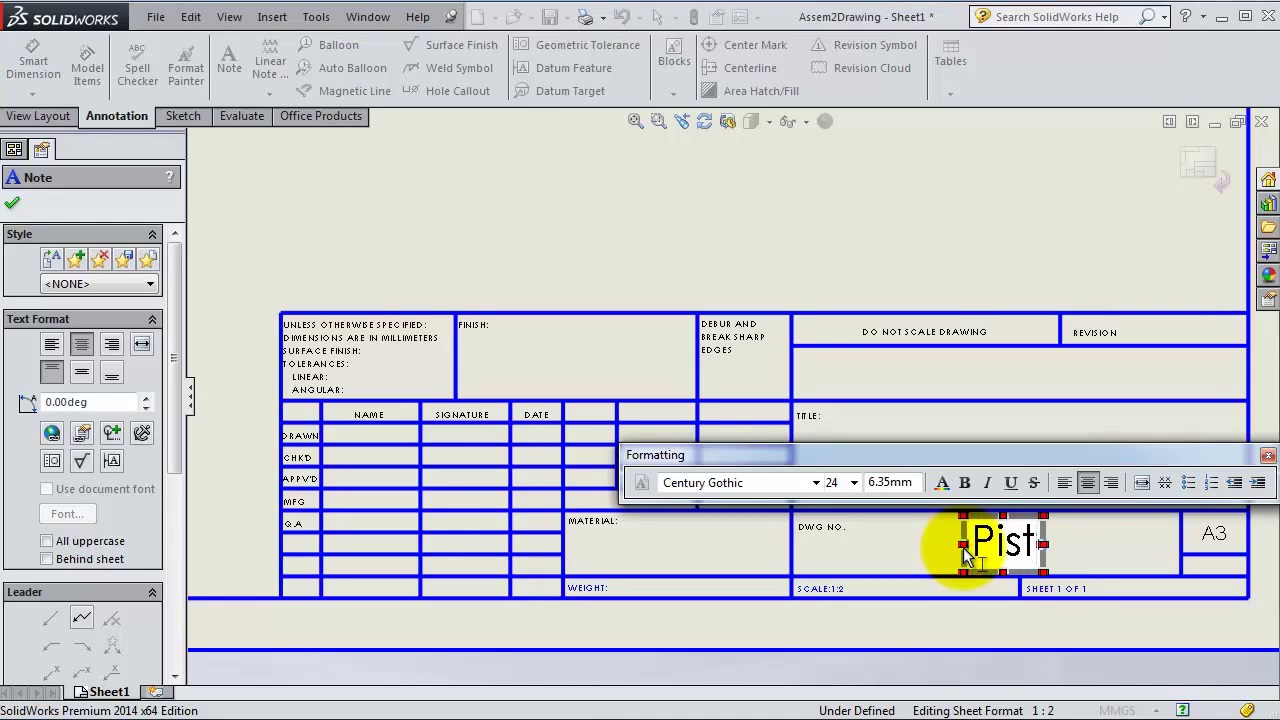
text(on Dr)
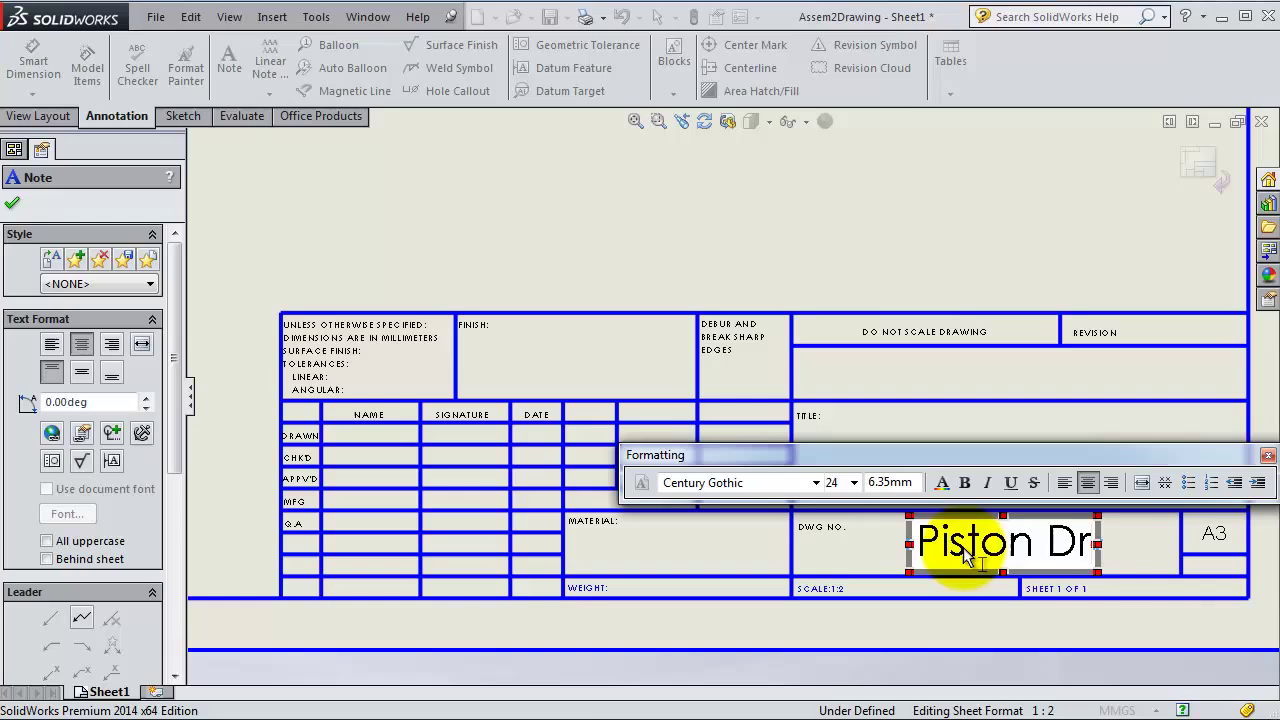
text(awing)
key(Return)
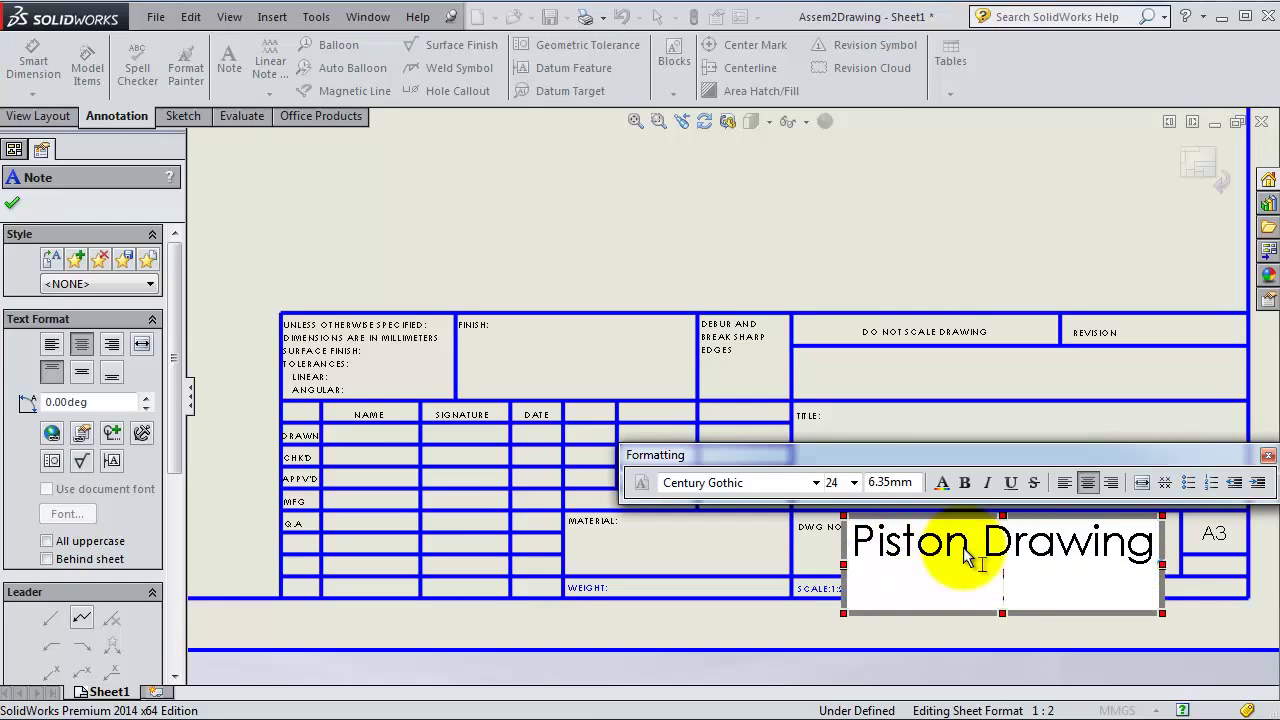
key(BackSpace)
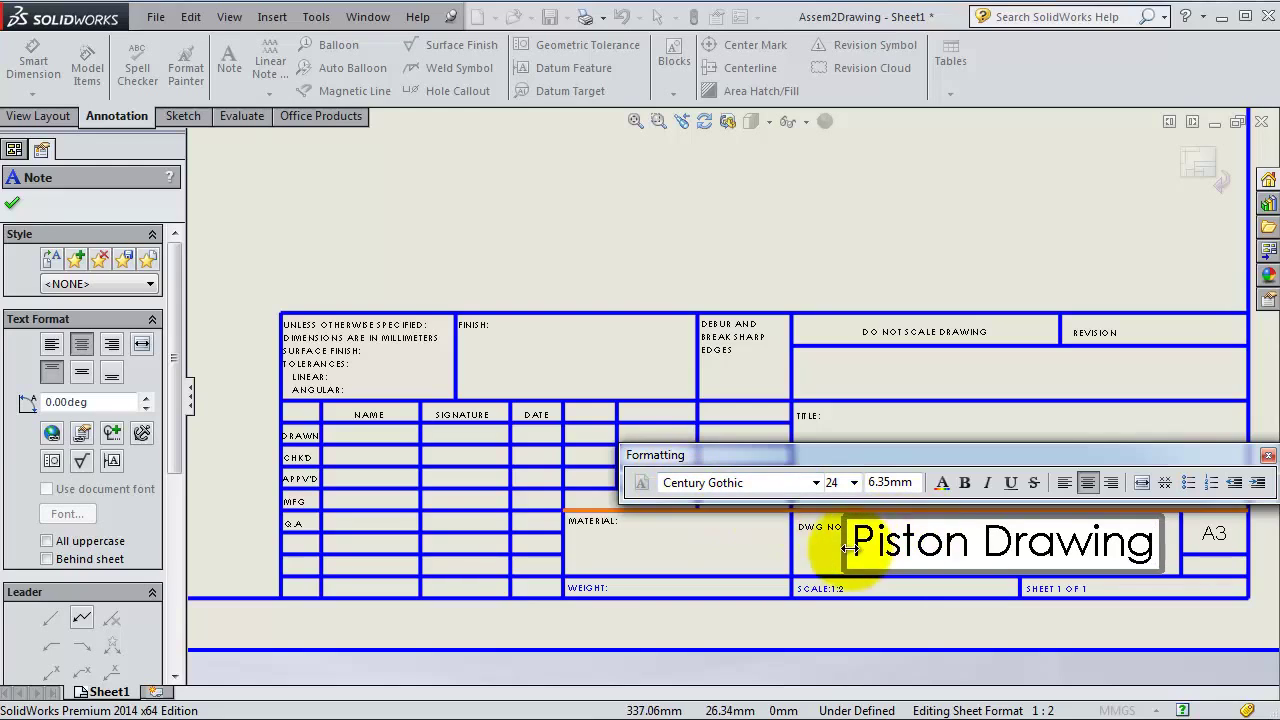
click(855, 483)
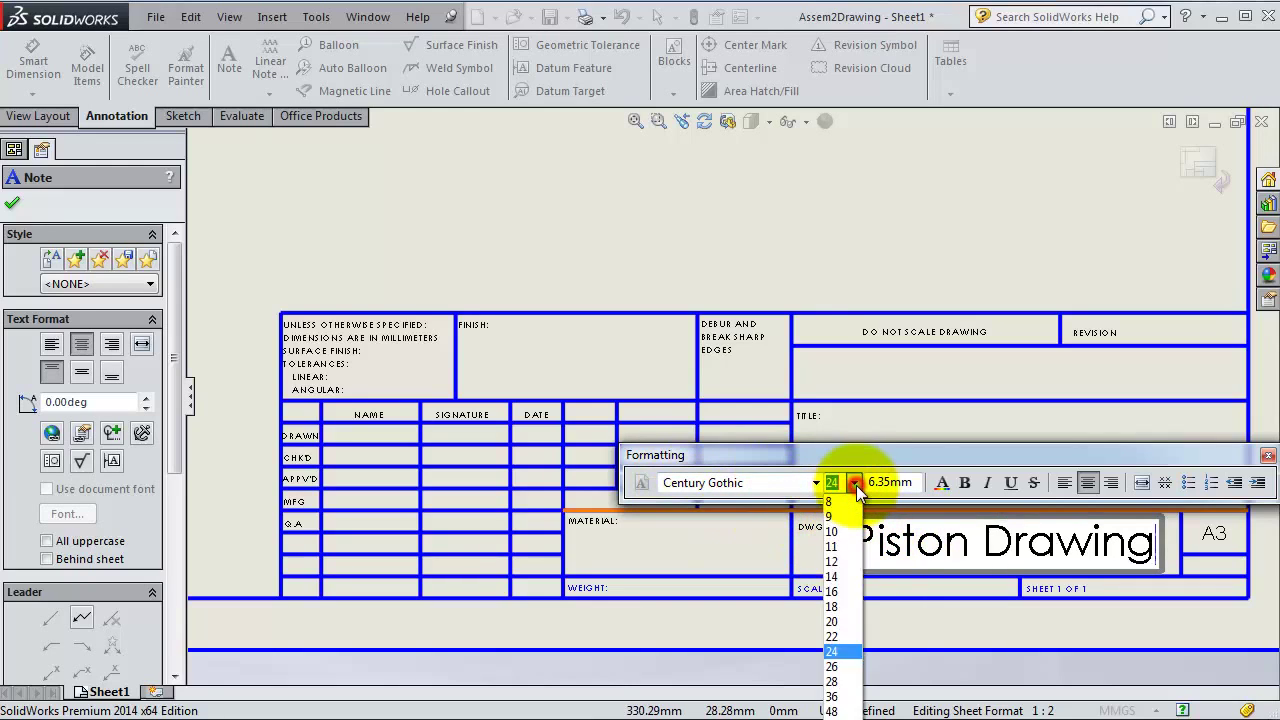
click(740, 543)
click(770, 537)
click(726, 547)
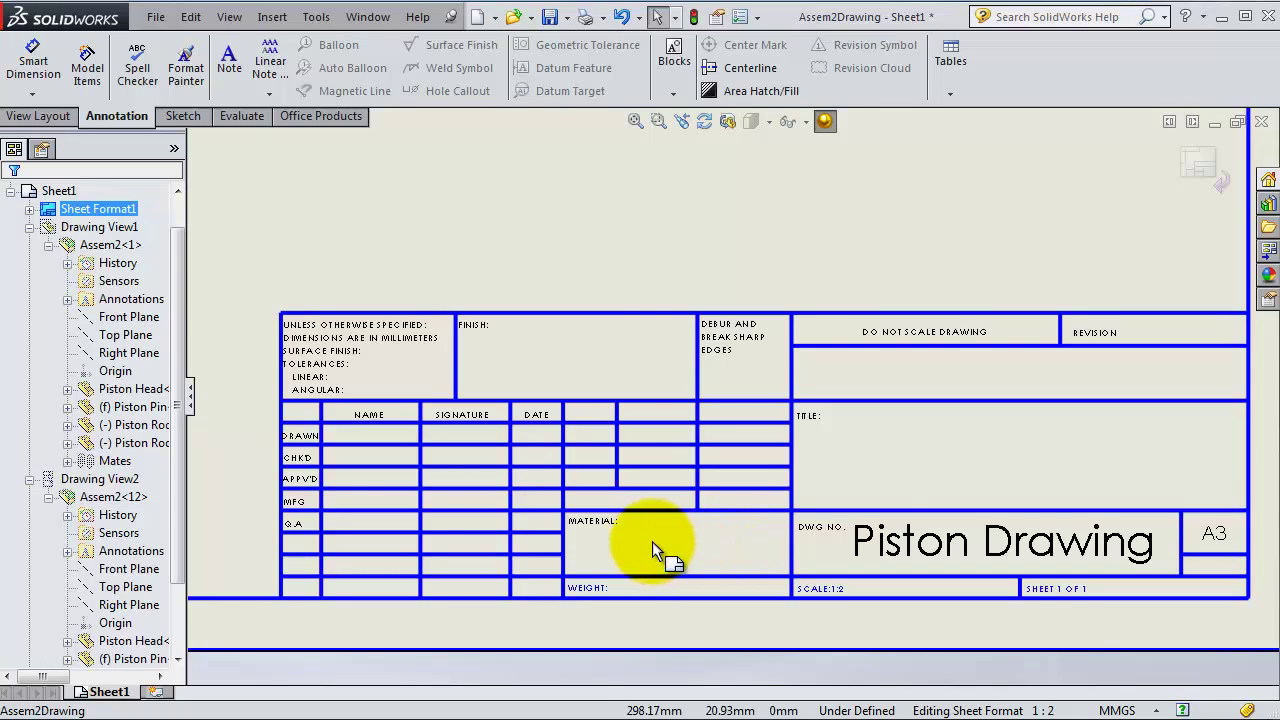
Enlarge the MATERIAL note's text box and add a second line reading "Steel".
double_click(594, 524)
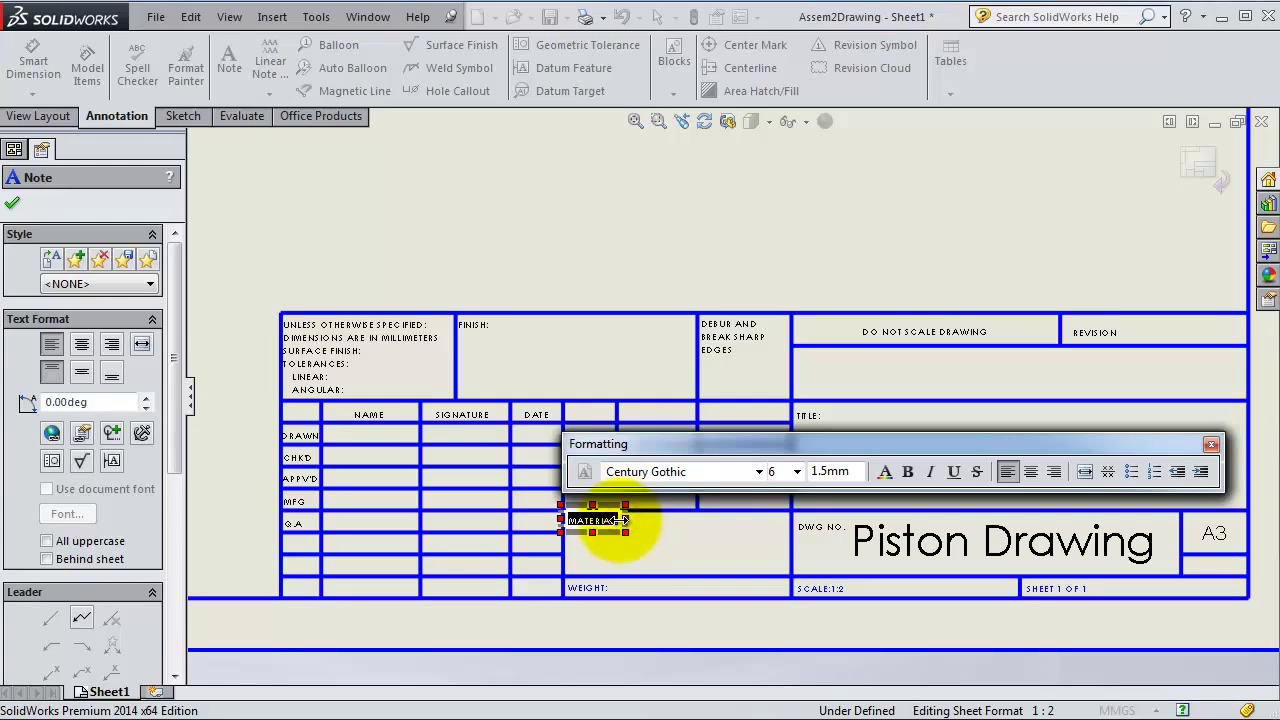
drag(626, 533, 736, 571)
click(648, 541)
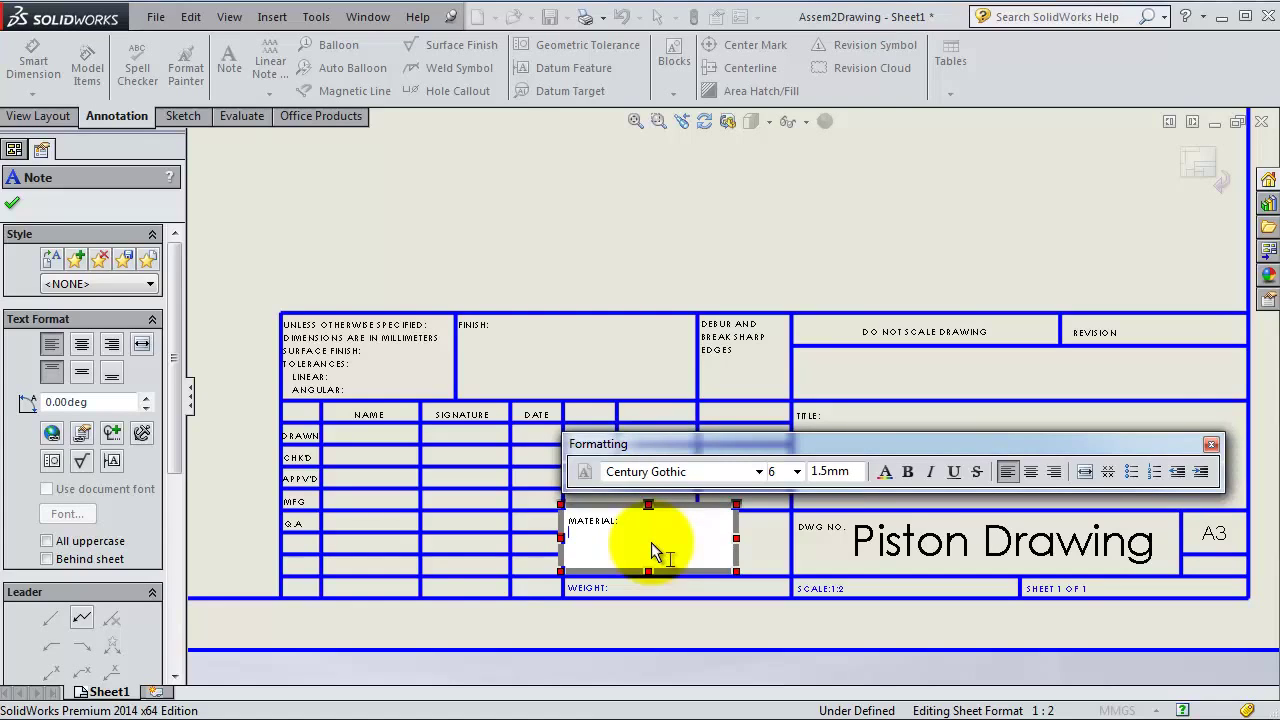
text(Steel)
Set the font size of the word "Steel" in the MATERIAL note to 24 and finish editing the note.
drag(600, 541, 567, 540)
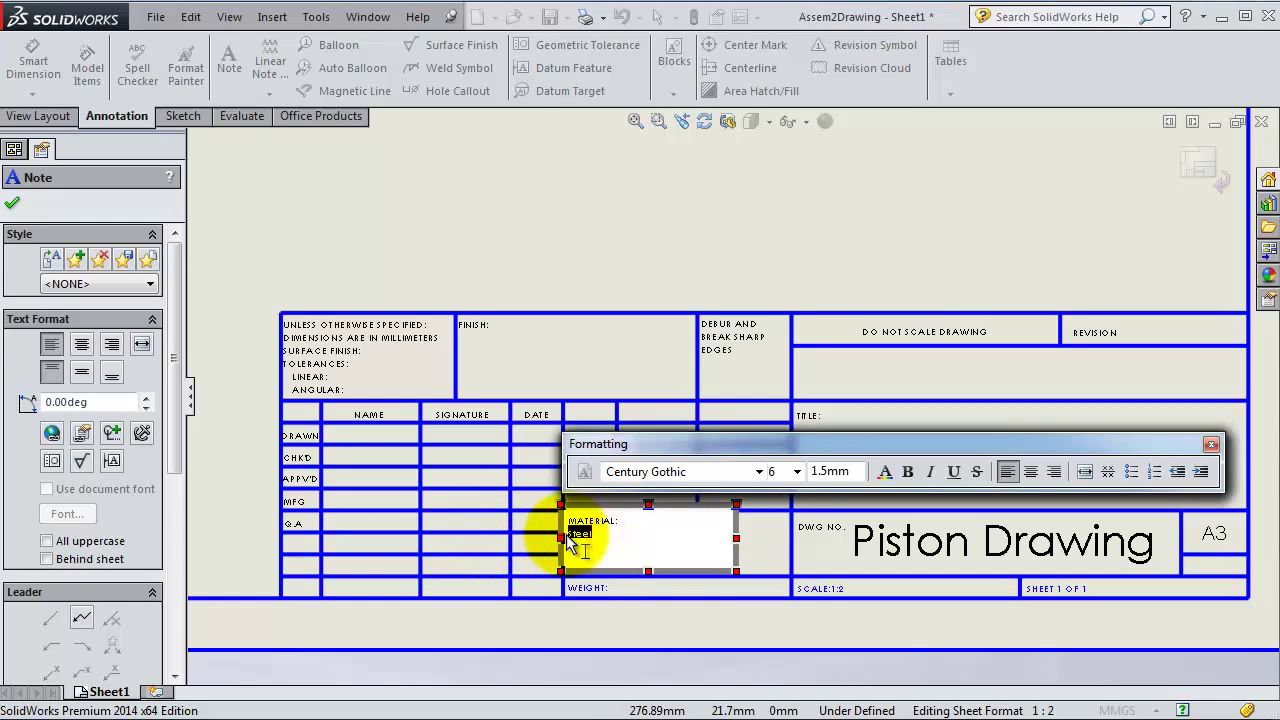
click(797, 473)
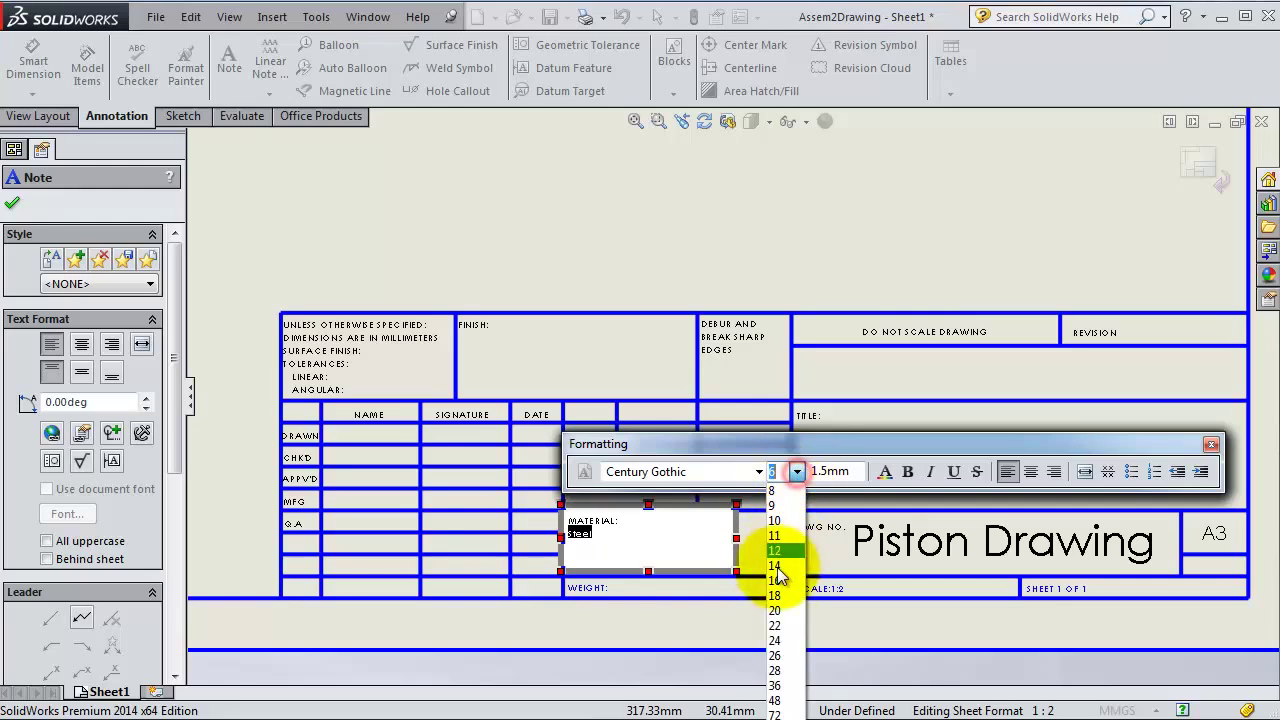
click(776, 643)
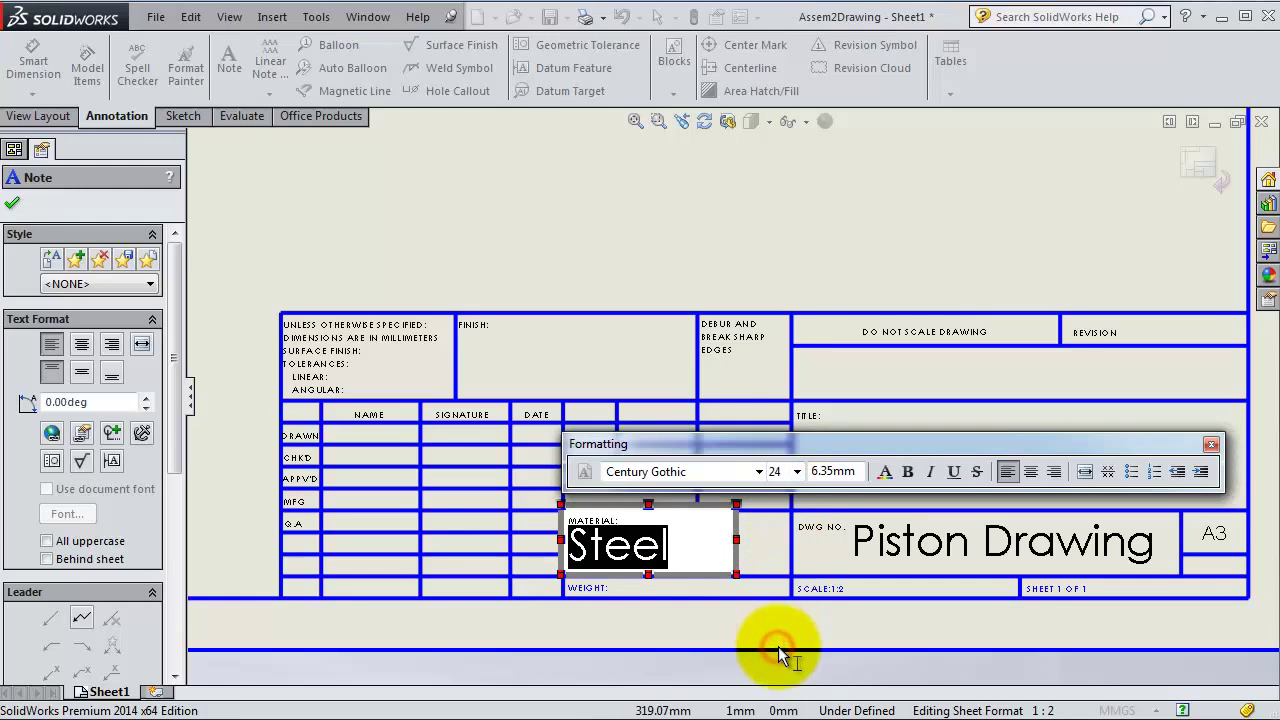
click(540, 441)
click(451, 434)
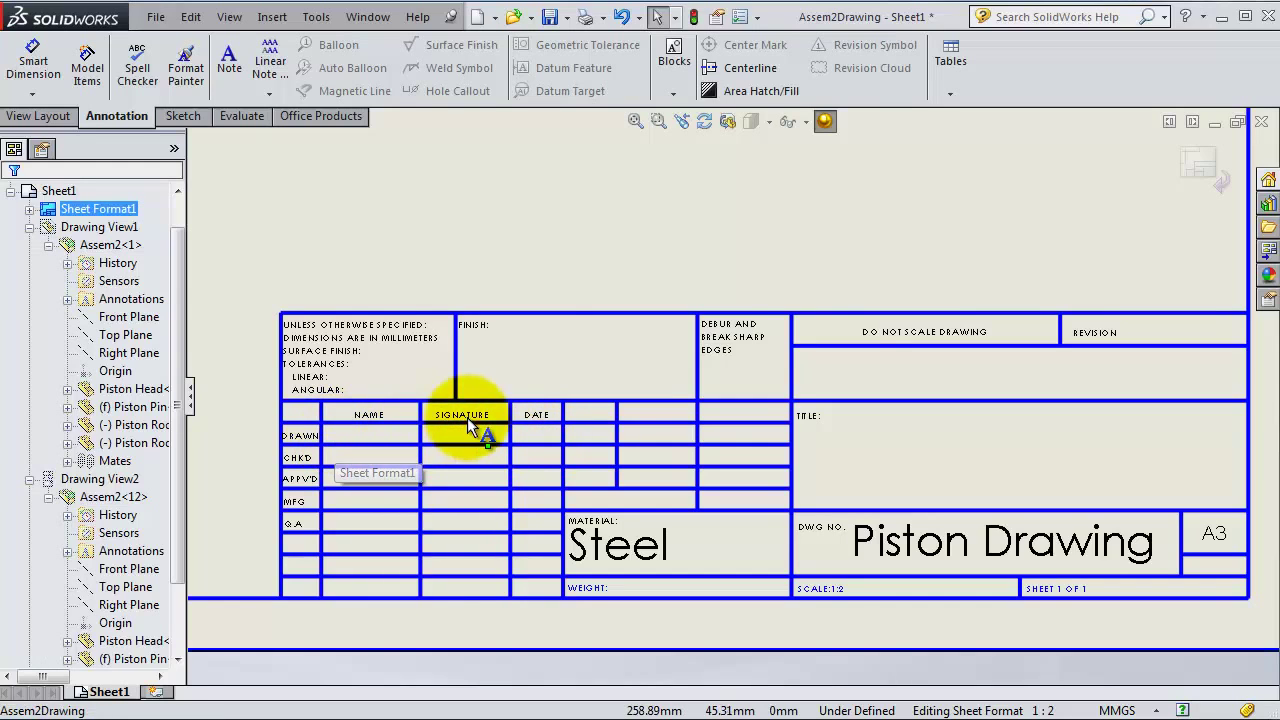
Add a note reading "Our Engine Piston View" inside the TITLE cell of the title block.
click(912, 454)
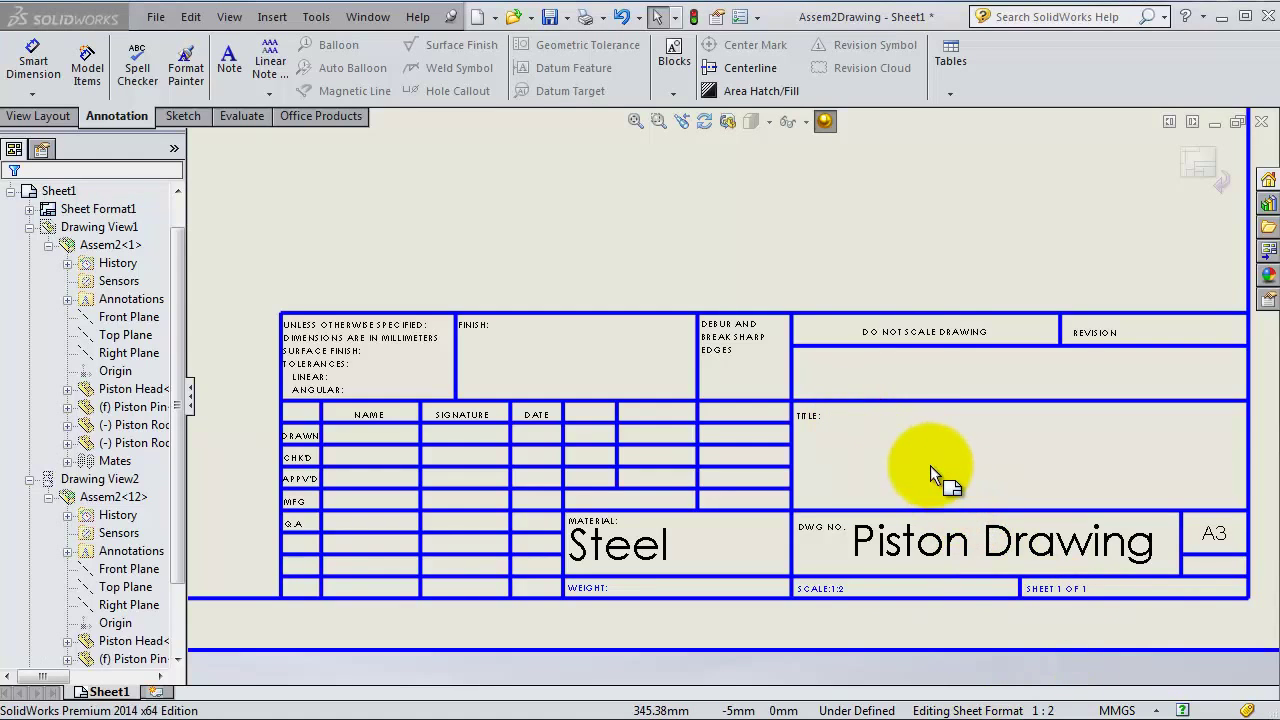
click(229, 62)
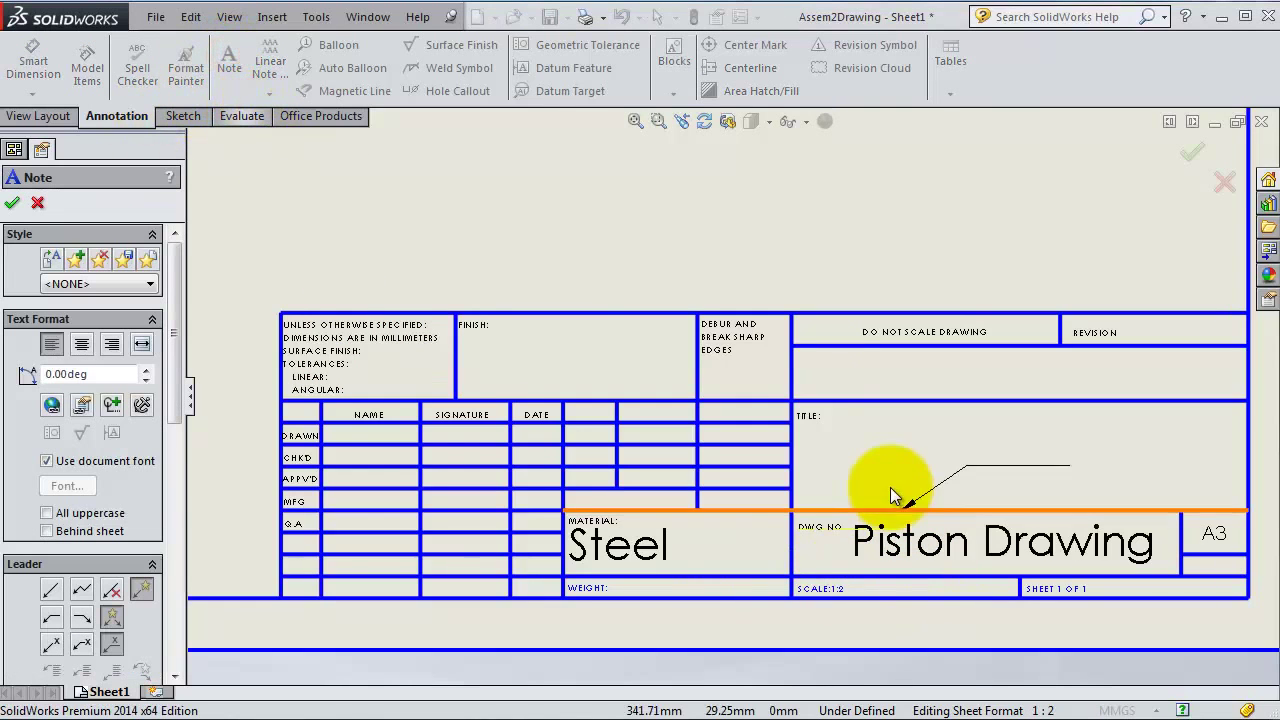
click(878, 460)
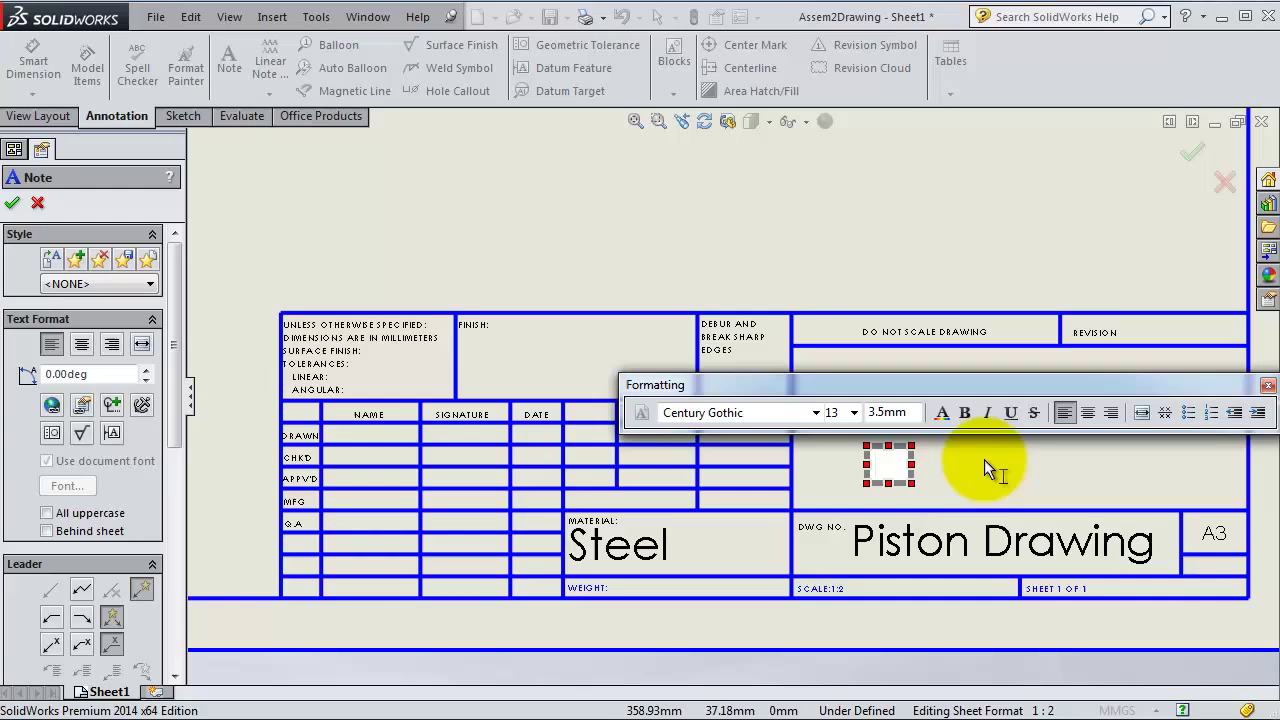
drag(990, 386, 981, 284)
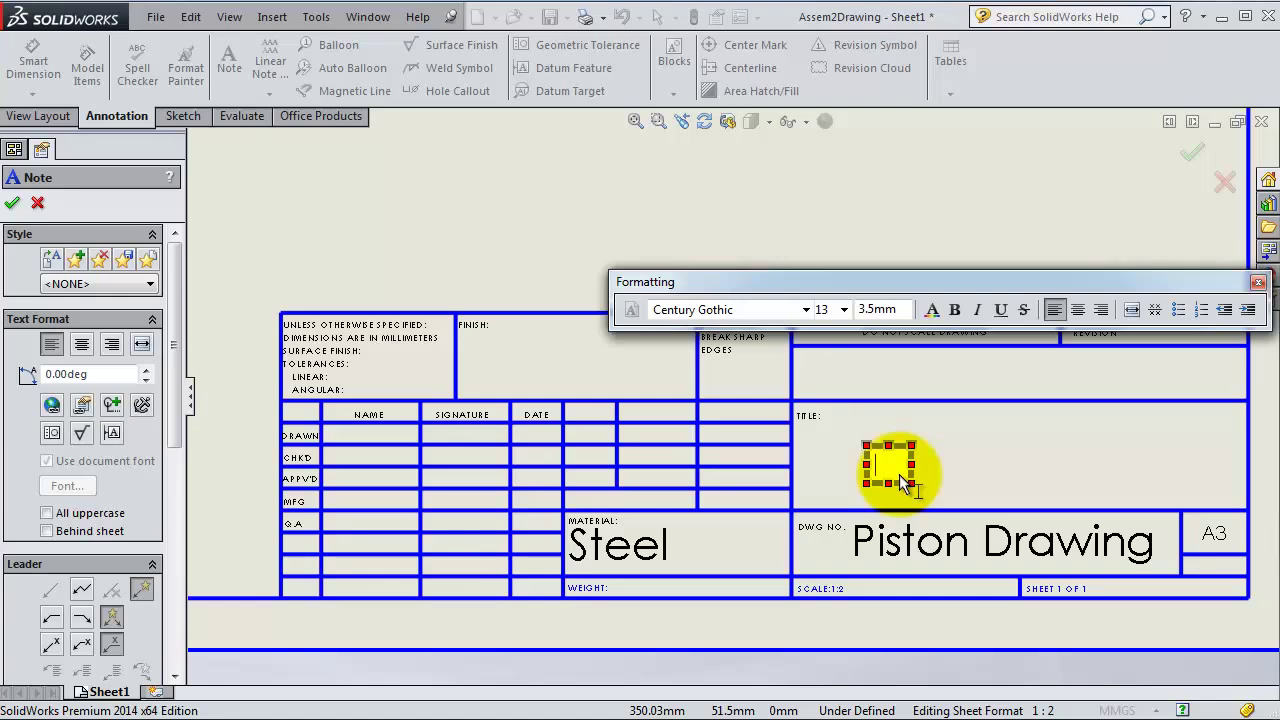
text(Engi)
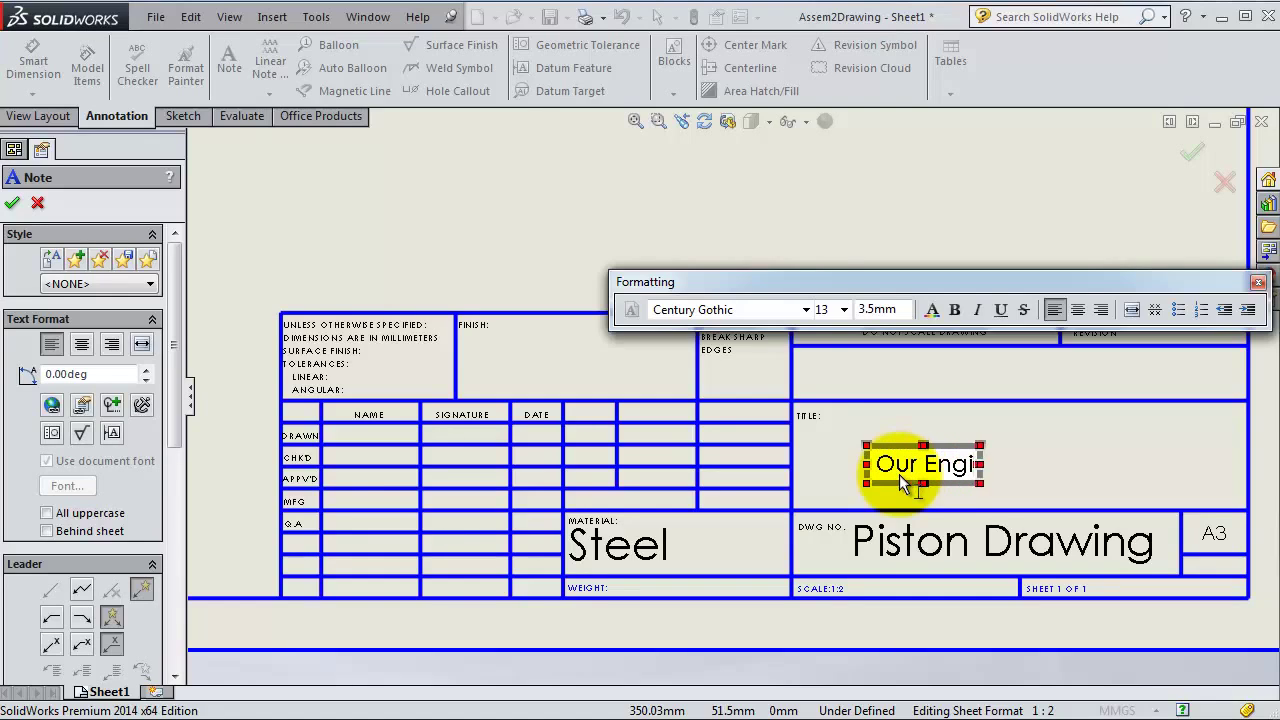
text(ne P)
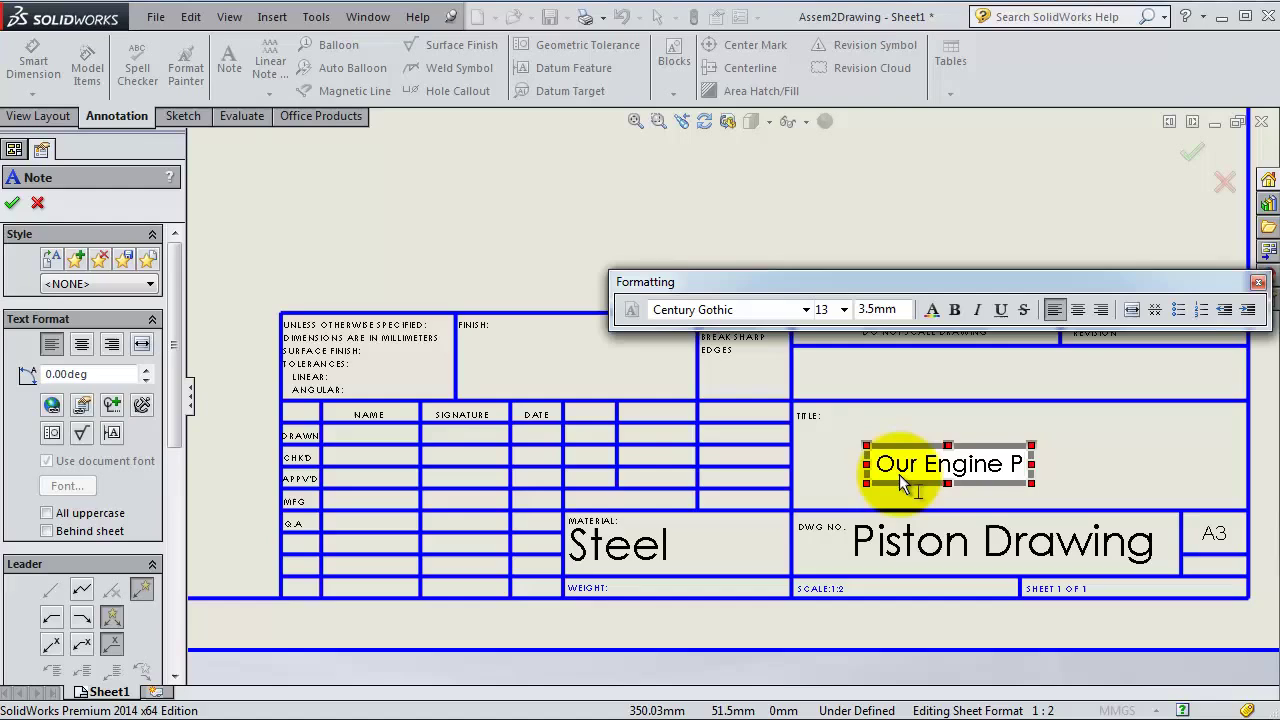
text(iston)
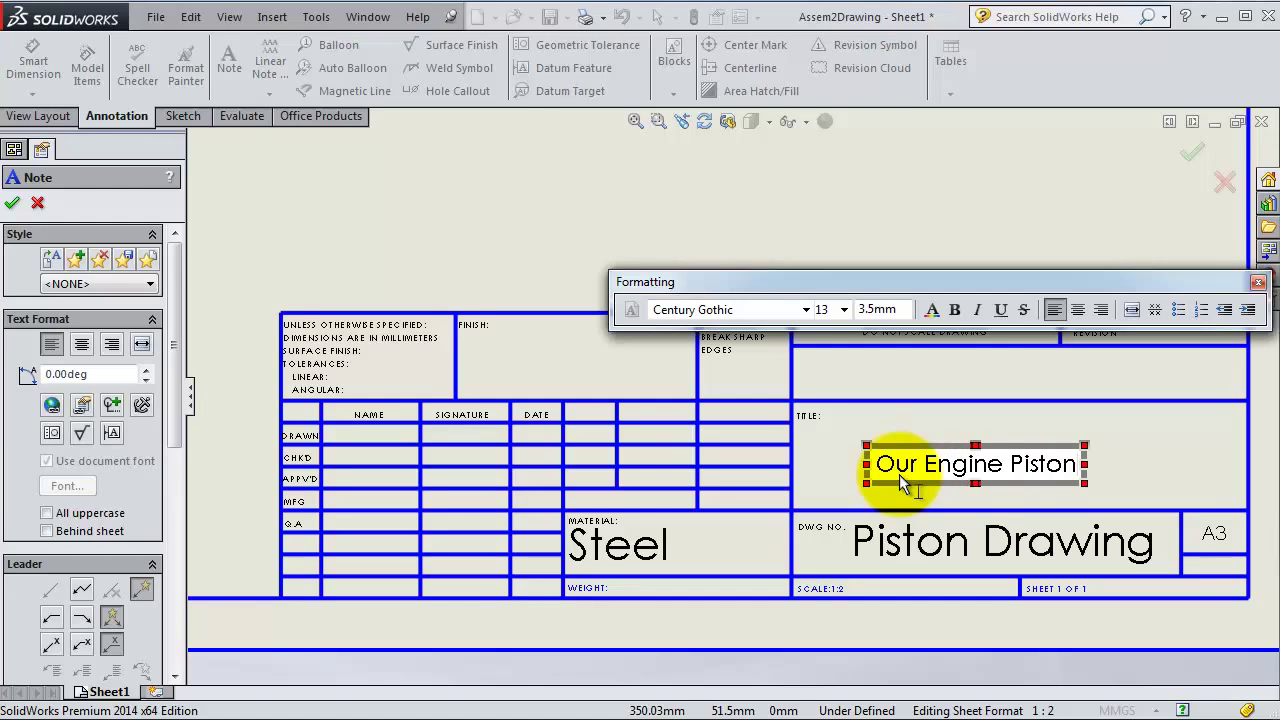
text( View)
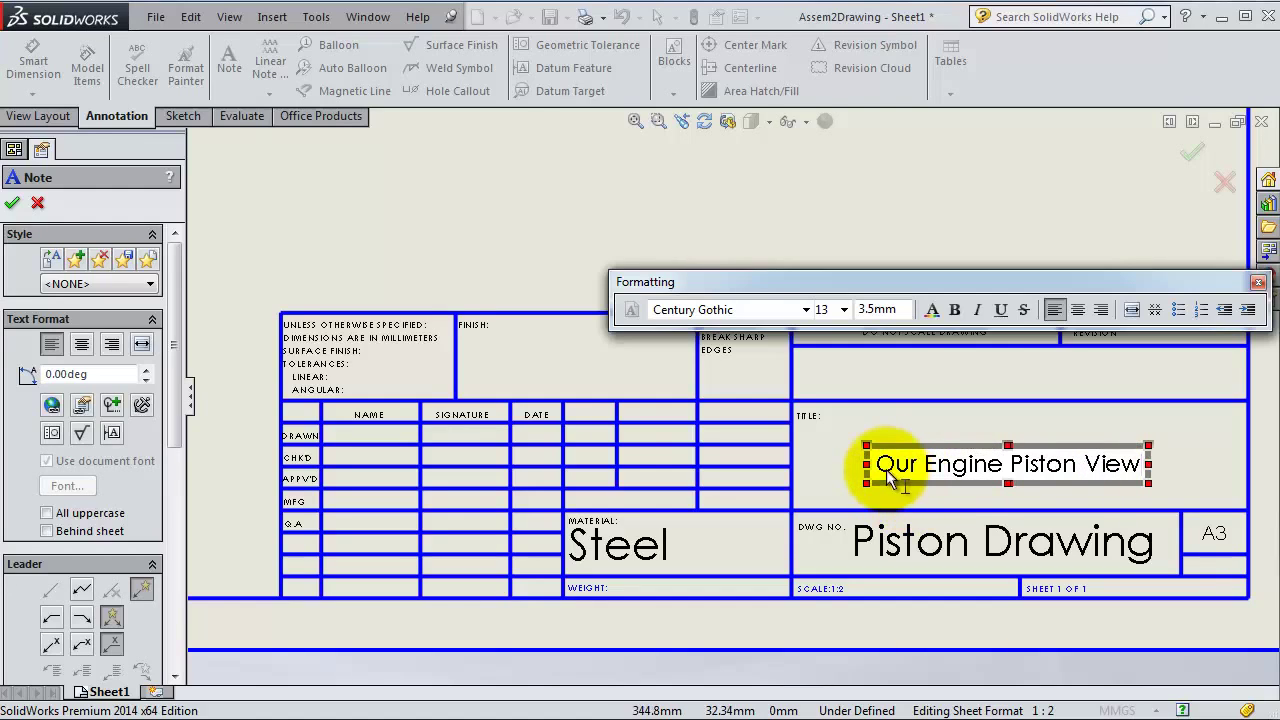
click(889, 432)
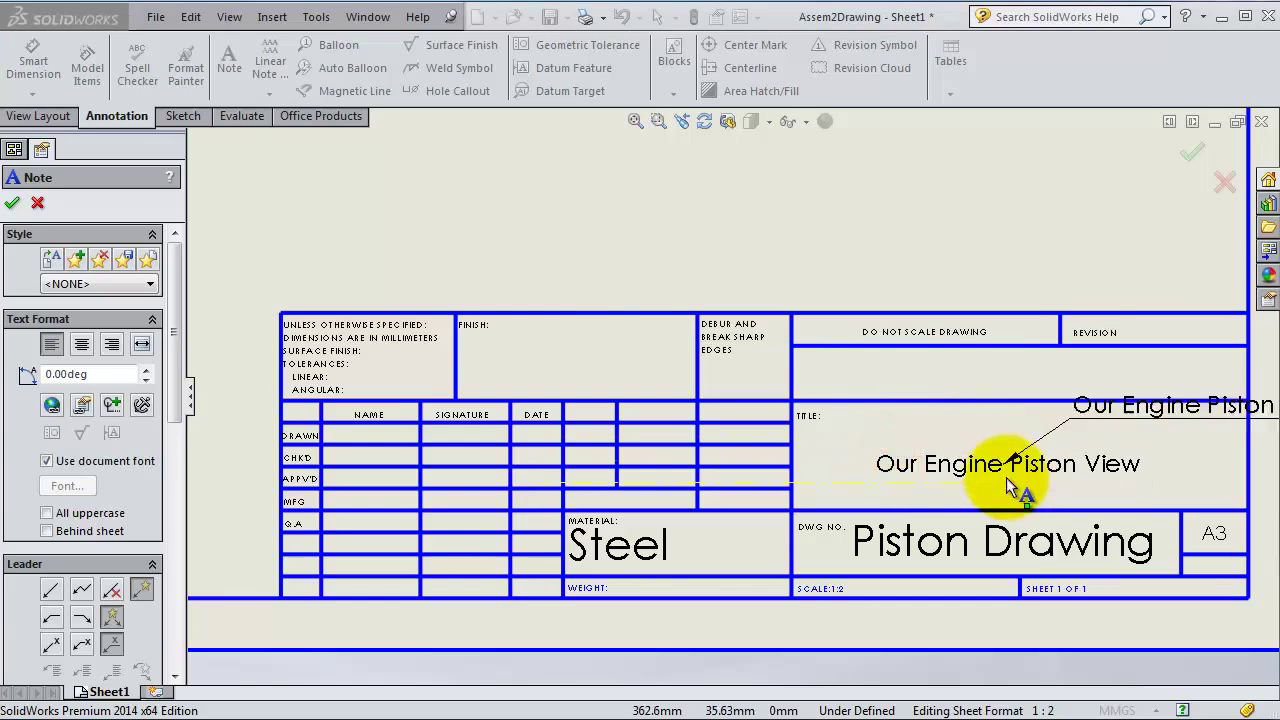
key(Escape)
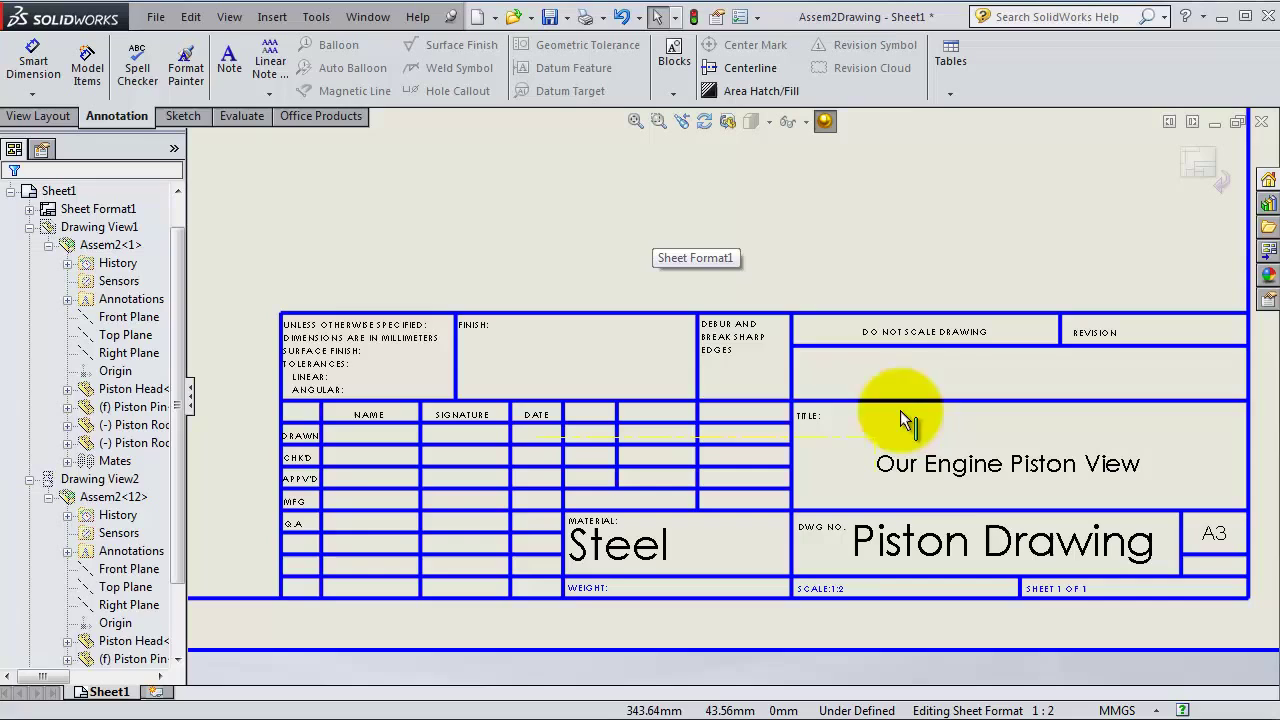
Add a note reading "2001-2014" in the FINISH cell and shift it slightly upward within the cell.
click(229, 62)
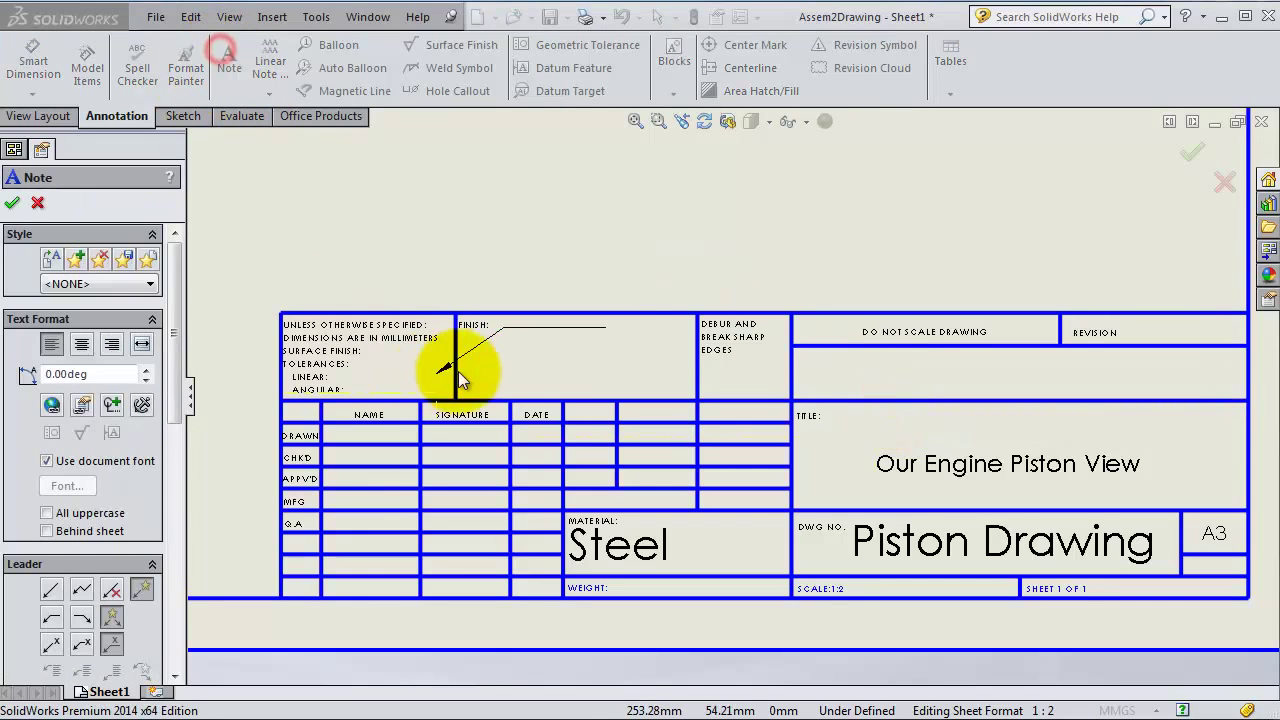
click(533, 362)
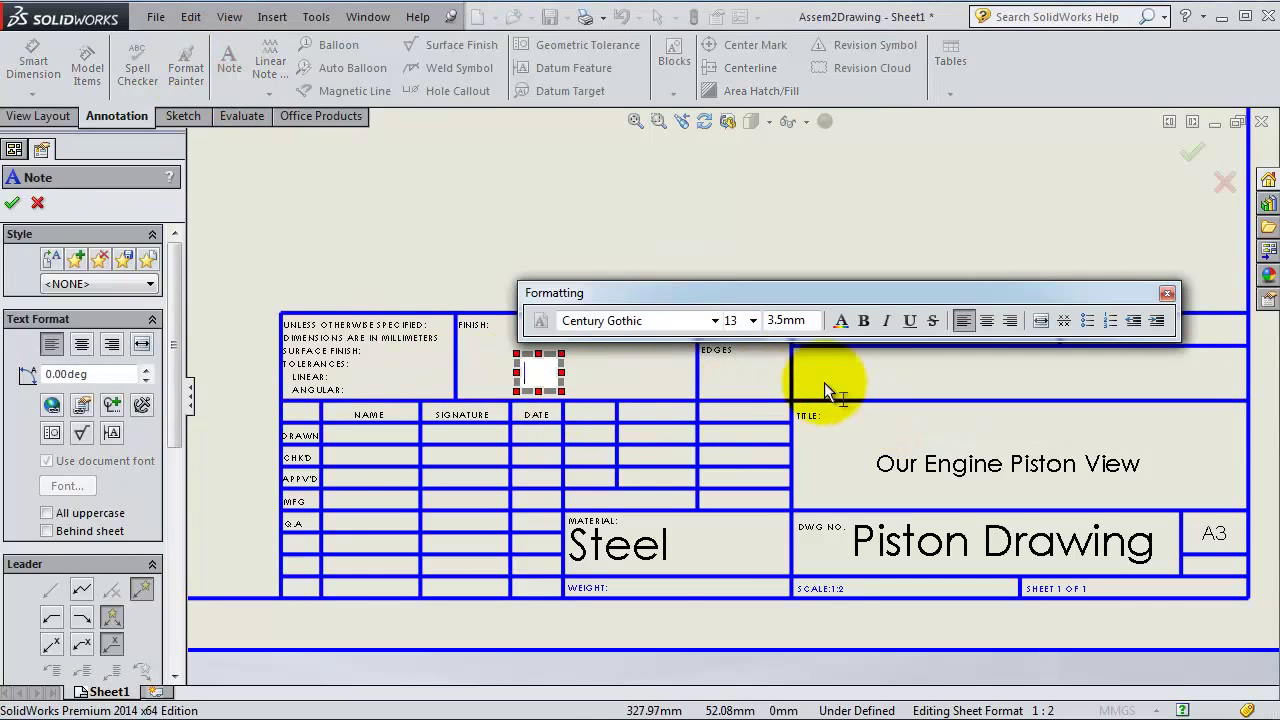
text(2001)
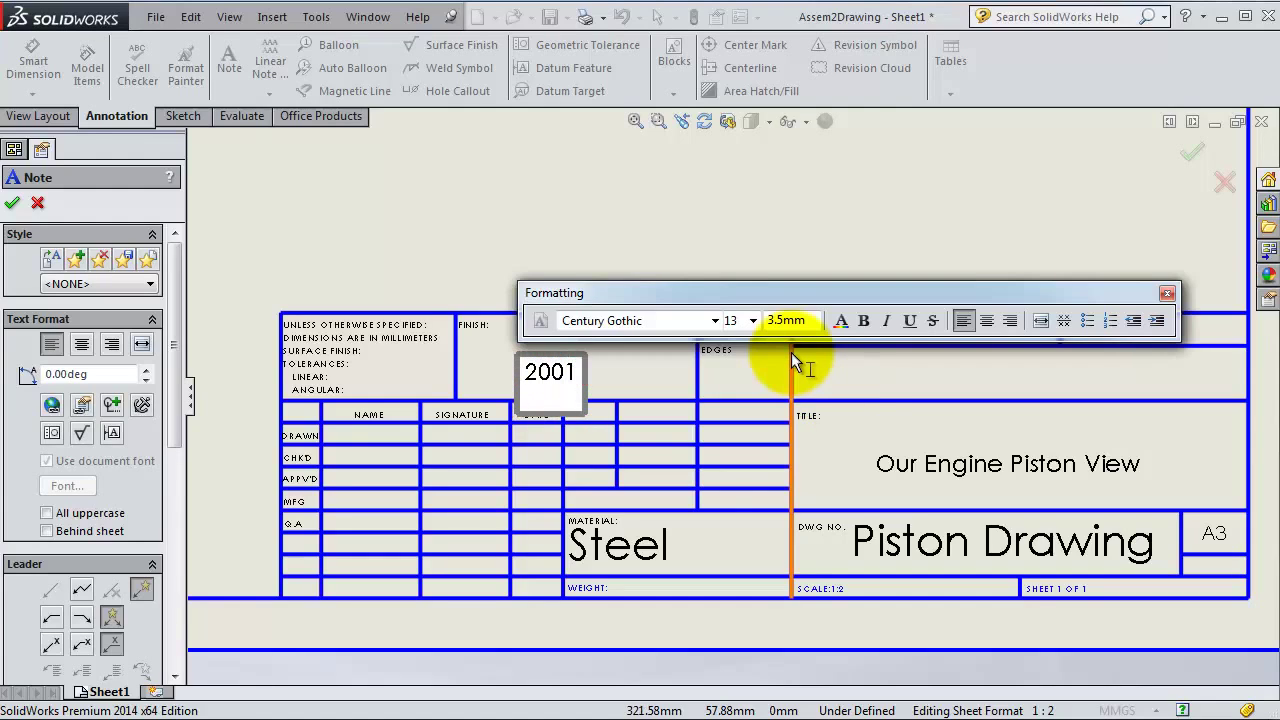
text(-204)
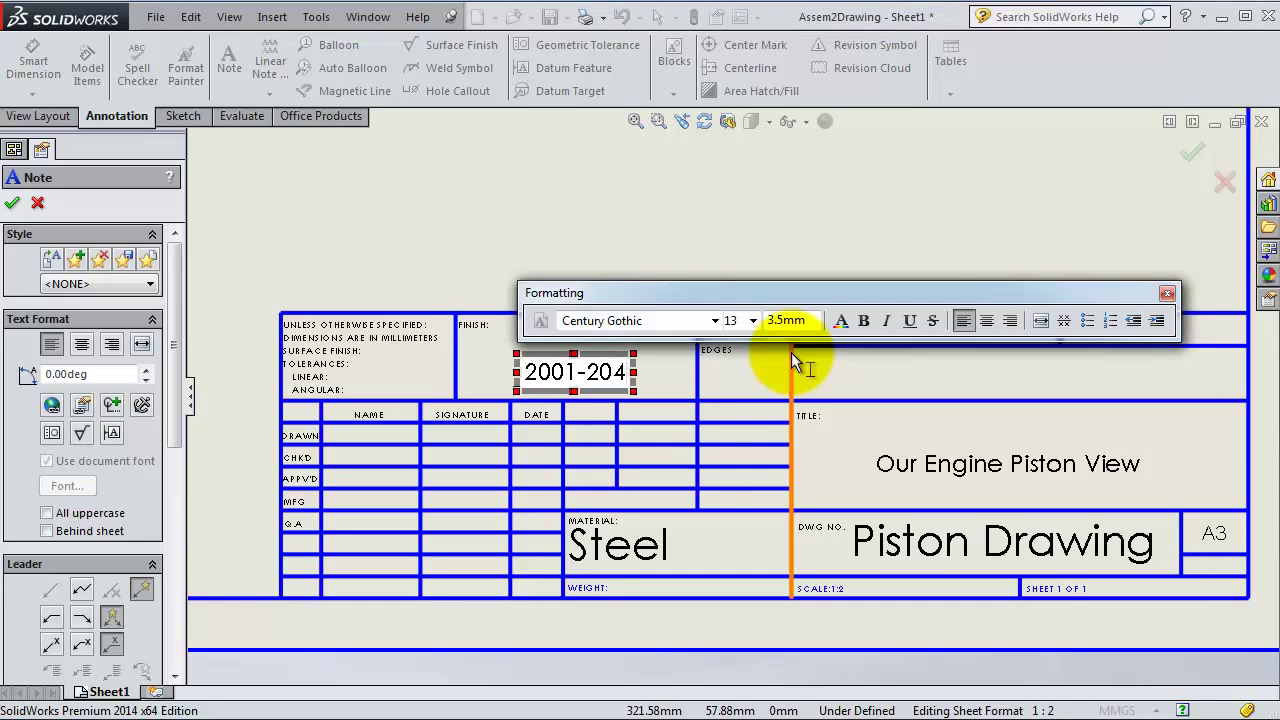
key(BackSpace)
text(14)
key(Return)
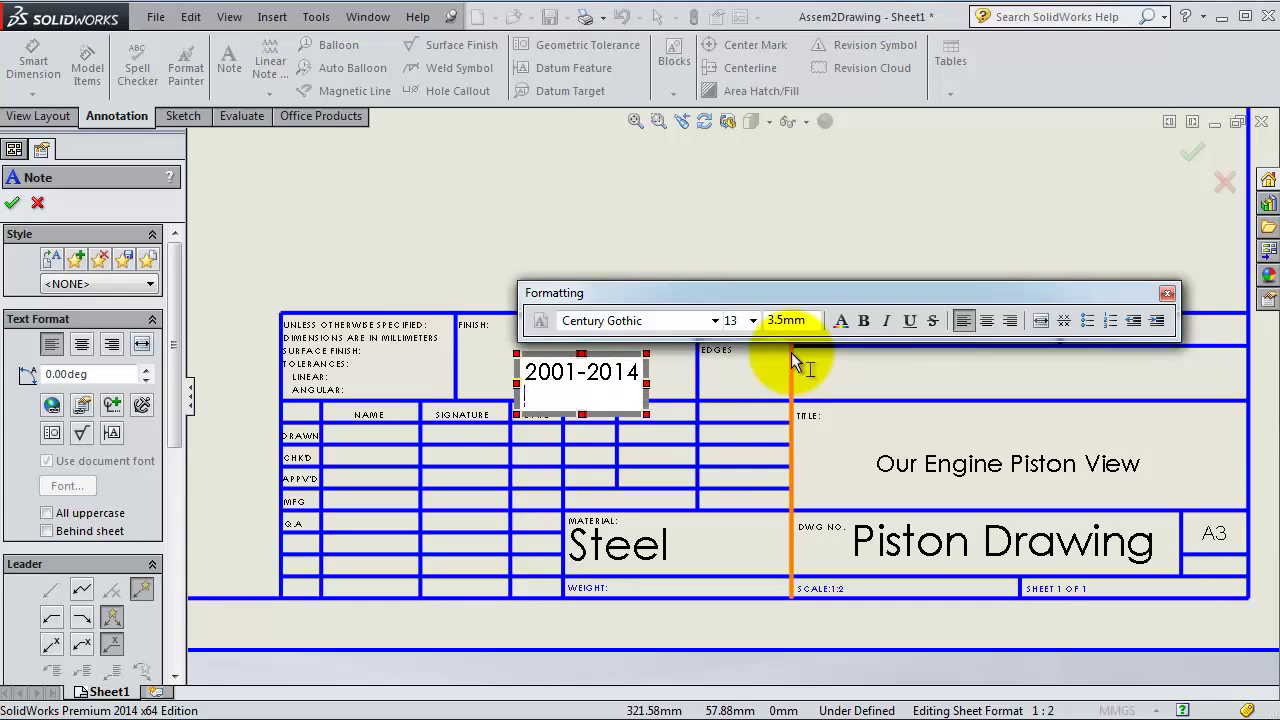
key(BackSpace)
click(728, 218)
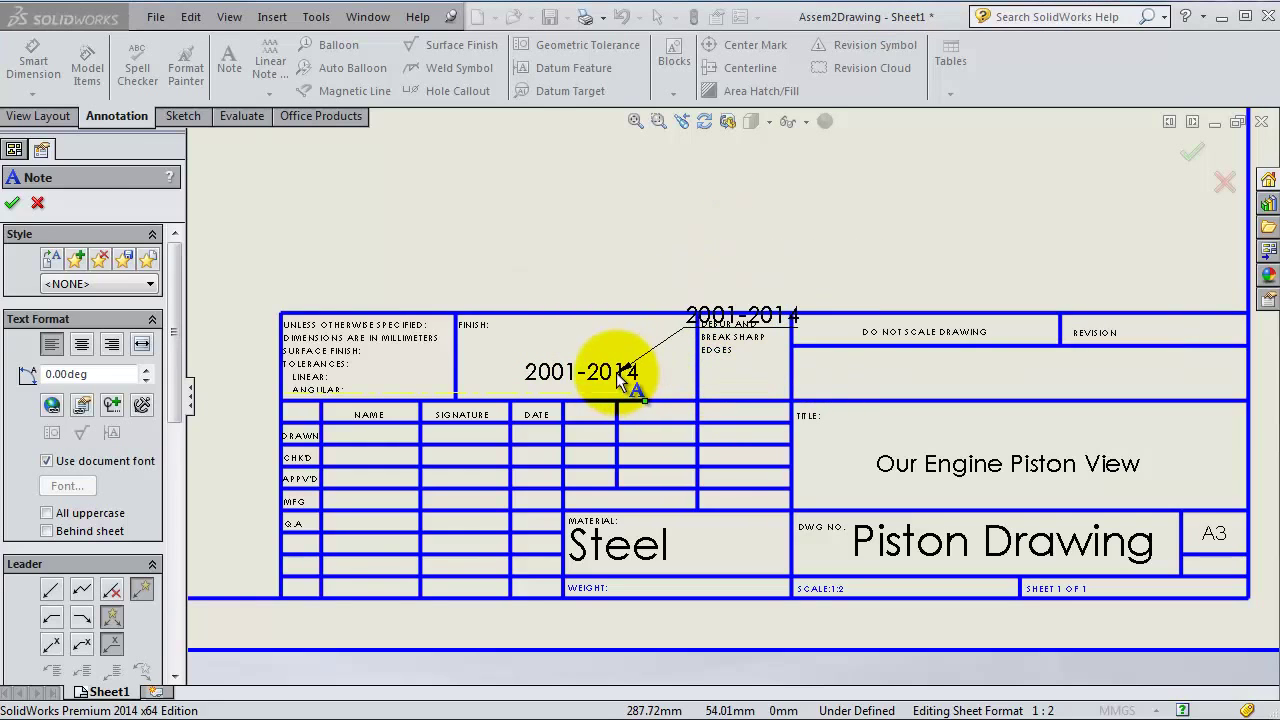
key(Escape)
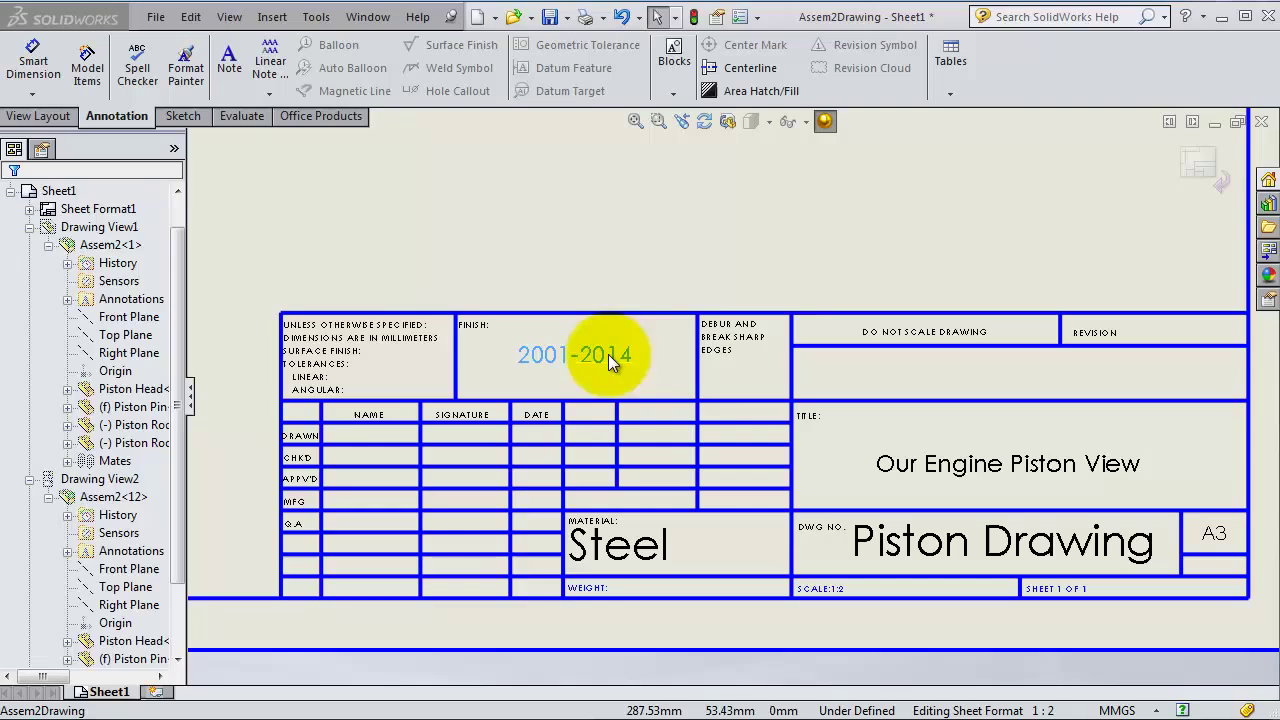
click(608, 354)
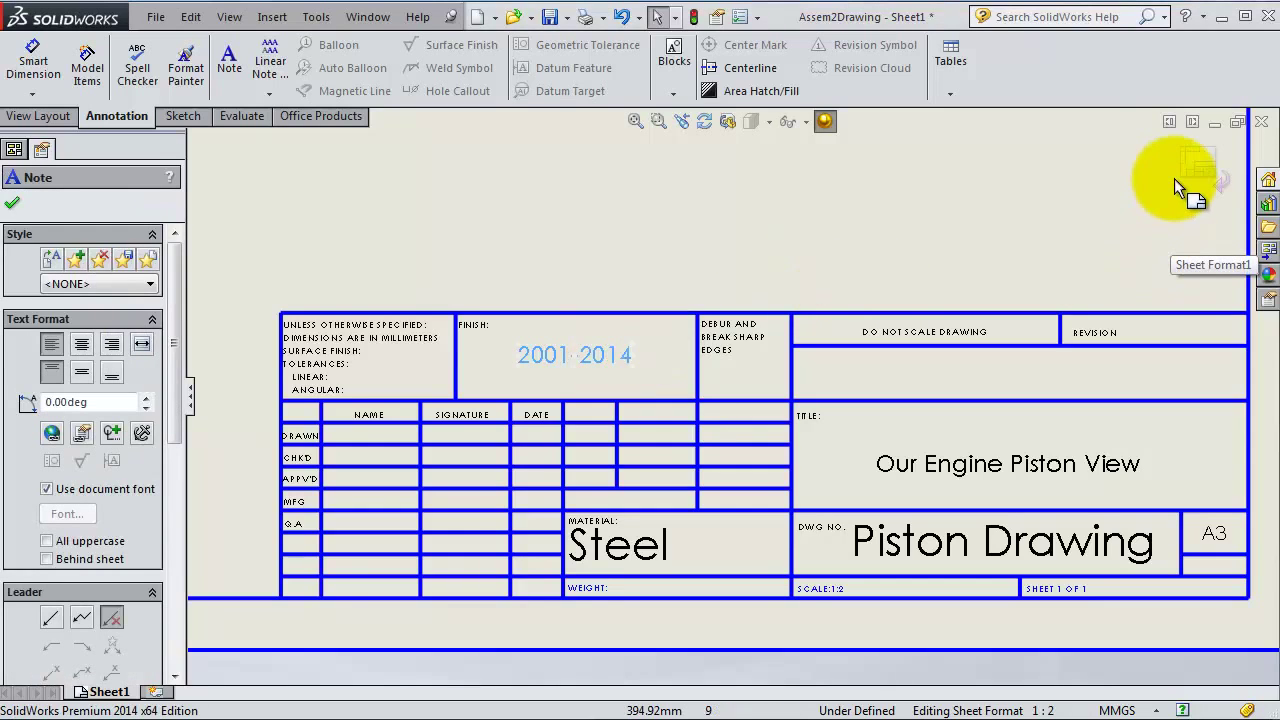